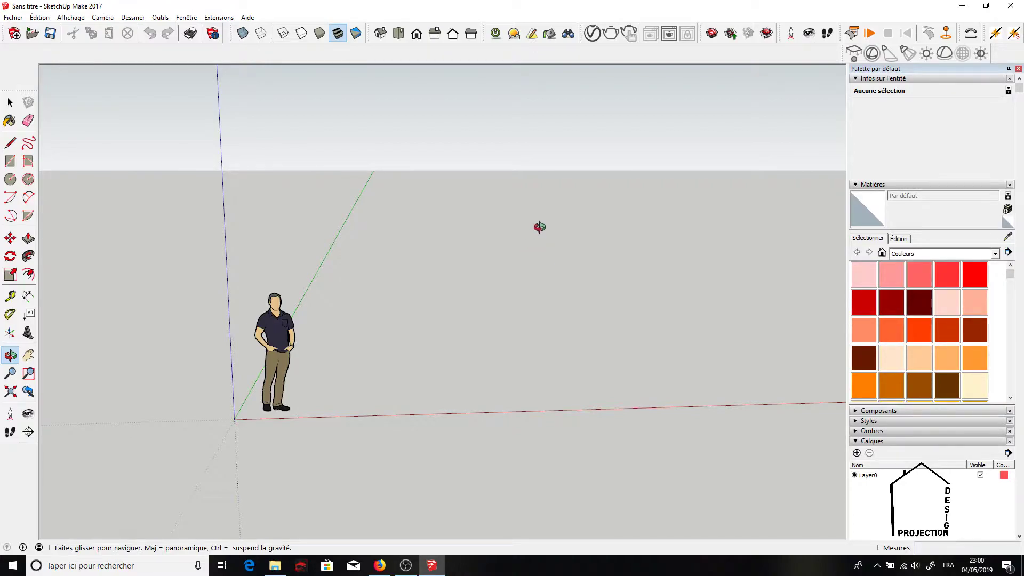
Step: Orbit the view downward onto the ground around the standing figure, then return to Select
left_click_drag(540, 227, 540, 249)
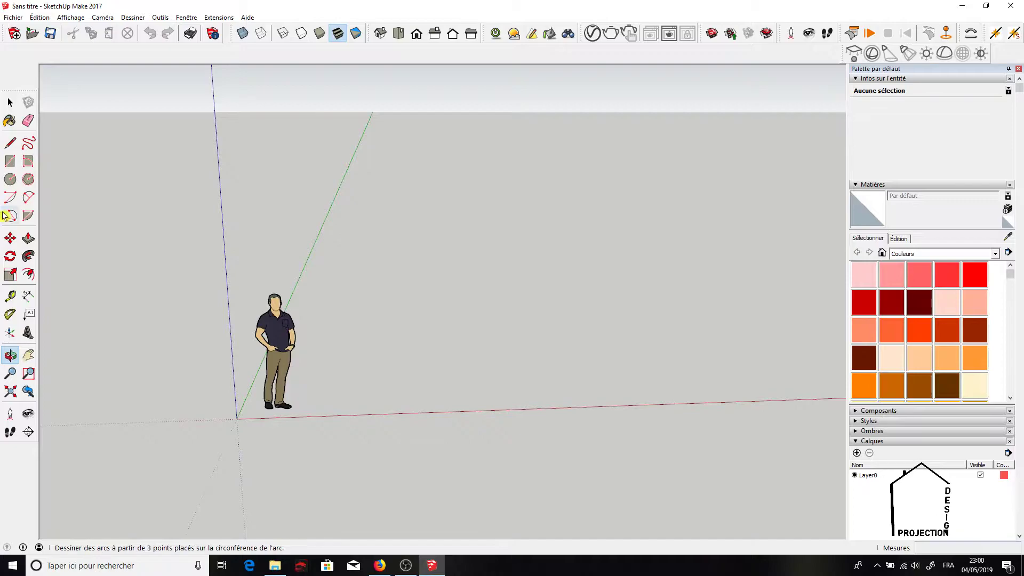
key("space")
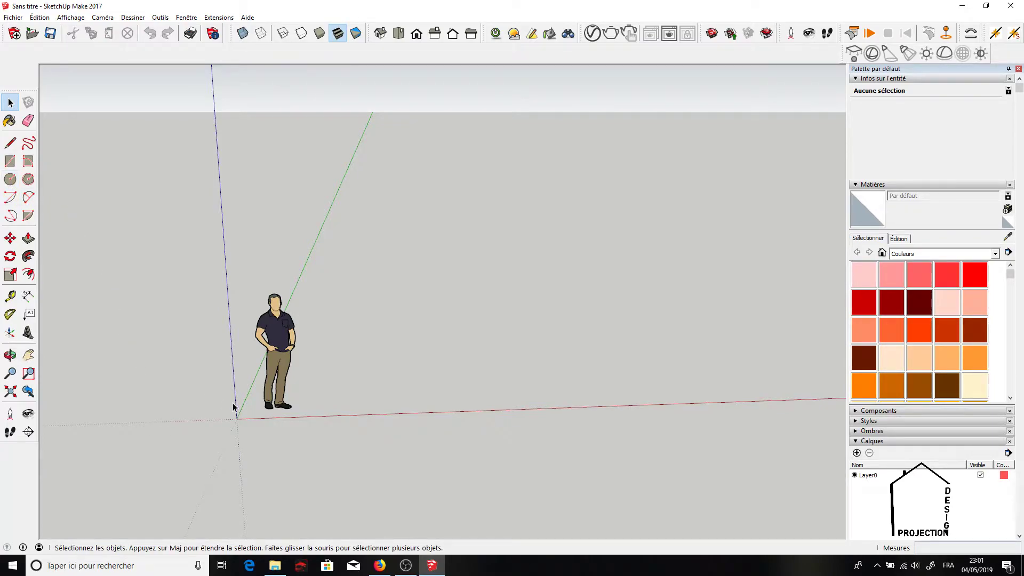
Step: Select the standing Chris figure and cut it from the scene
left_click(275, 333)
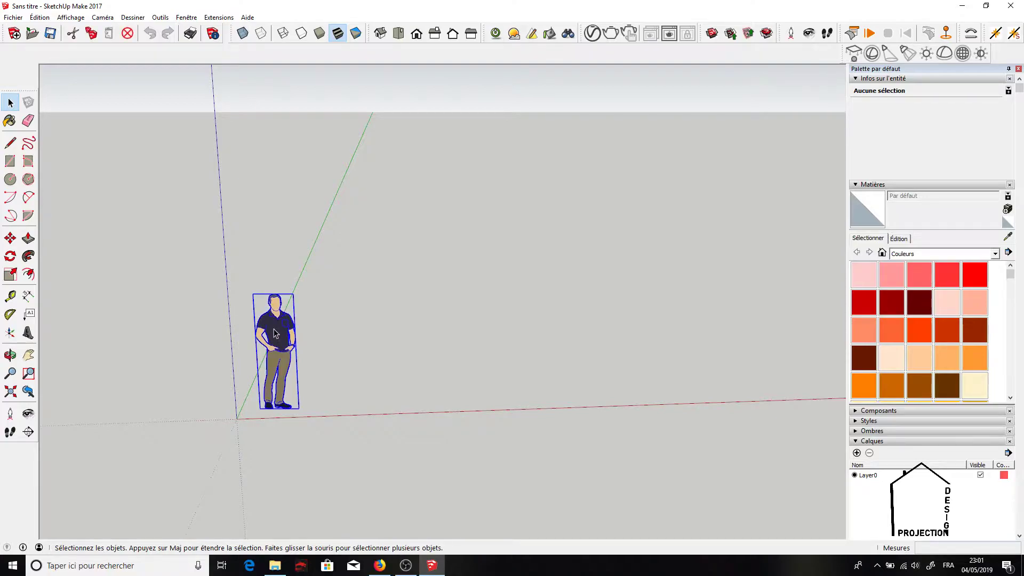
left_click(73, 34)
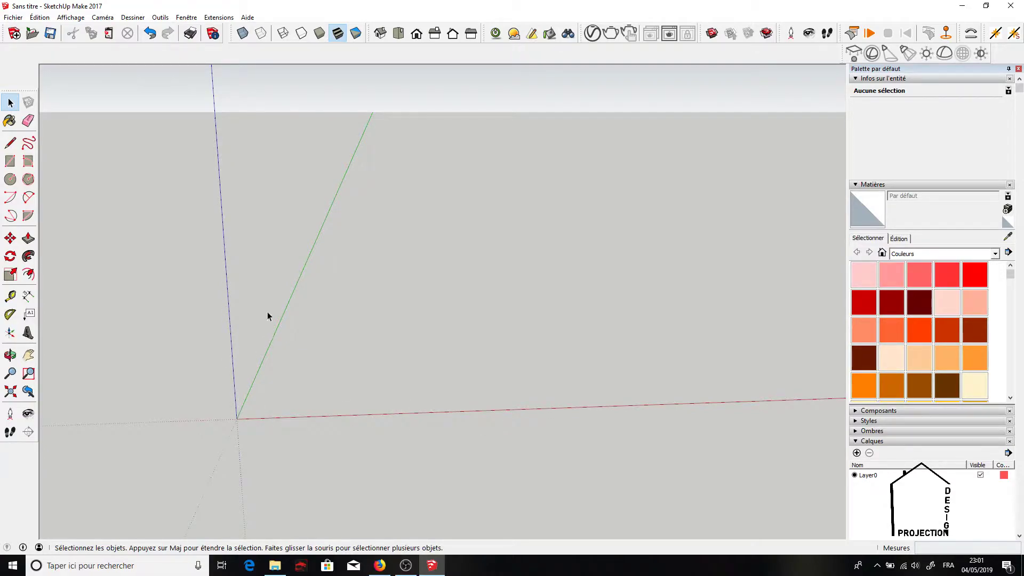
left_click(10, 355)
Step: Orbit toward the origin and preview a line locked to the blue axis from near the red axis
mouse_move(311, 355)
left_mouse_down()
mouse_move(198, 397)
mouse_move(370, 393)
mouse_move(375, 304)
mouse_move(284, 393)
mouse_move(361, 427)
mouse_move(334, 417)
left_mouse_up()
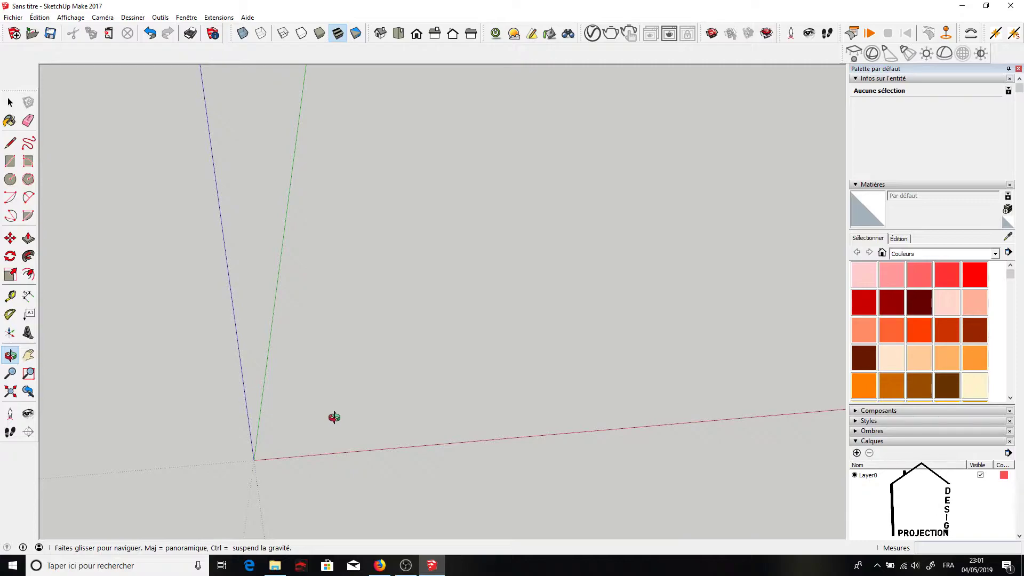
left_click(9, 142)
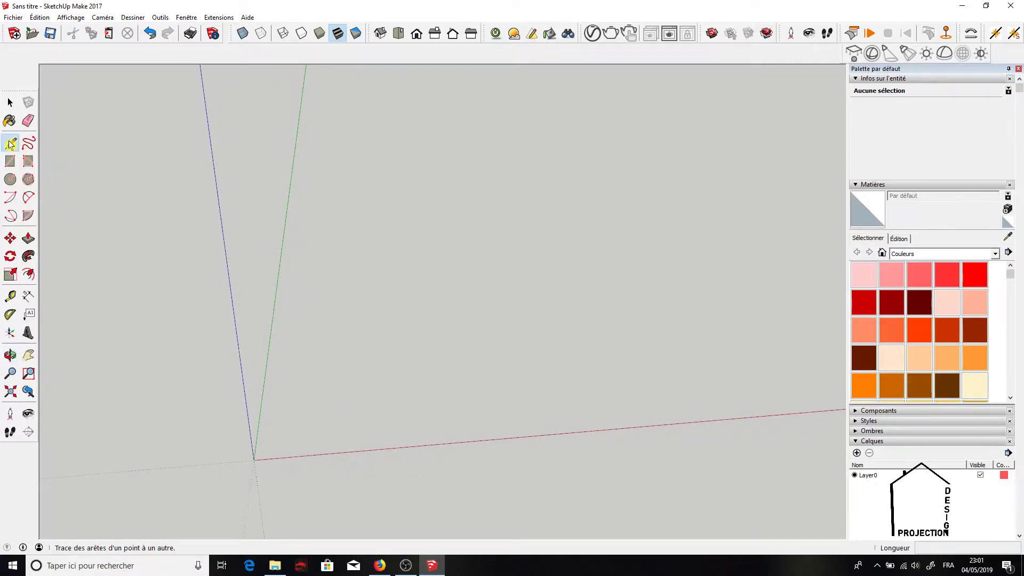
left_click(355, 417)
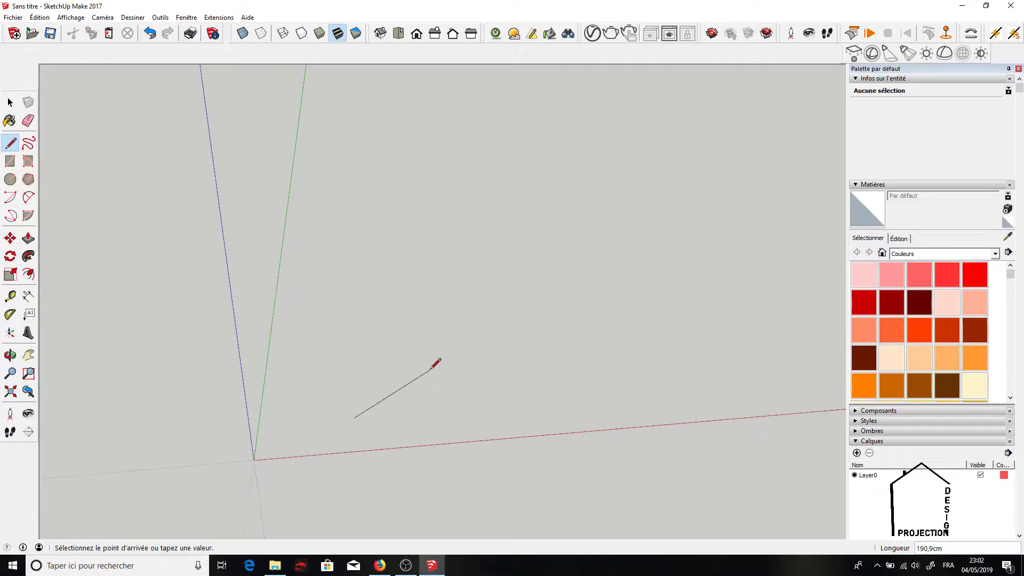
key("Up")
key("Up")
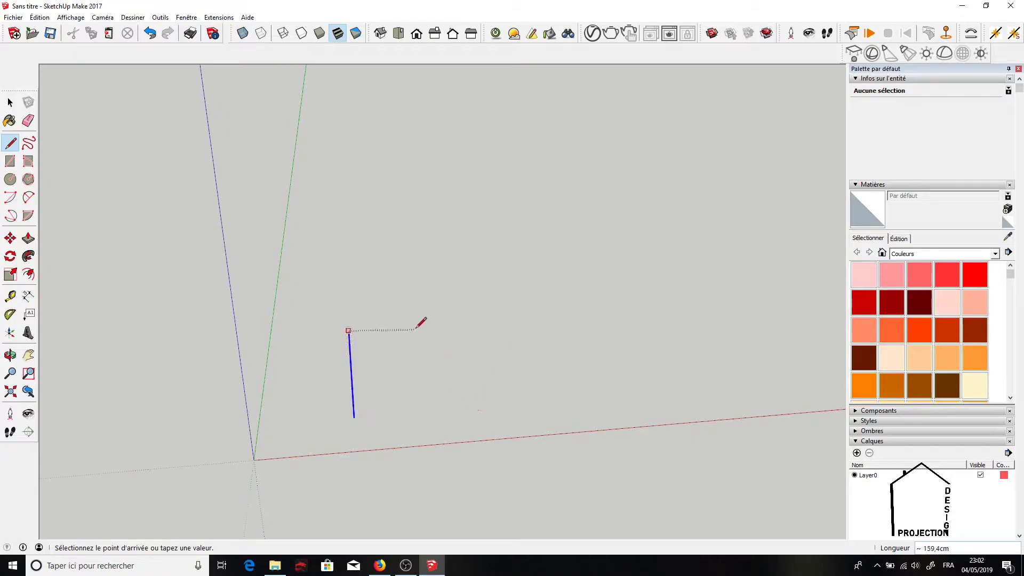
Step: Draw a straight line right of the origin, plus a second segment toward the upper left
left_click(10, 143)
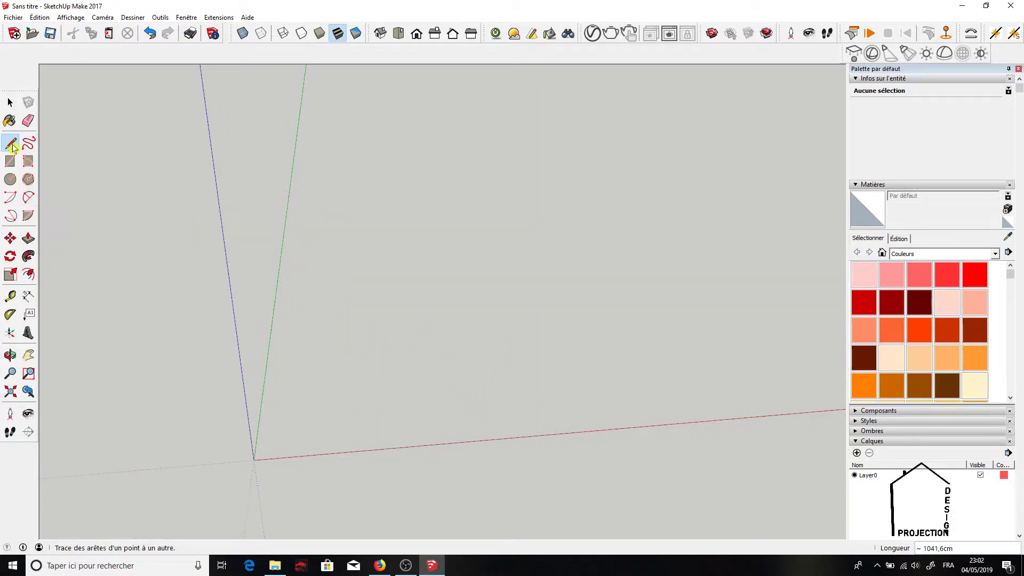
left_click(365, 419)
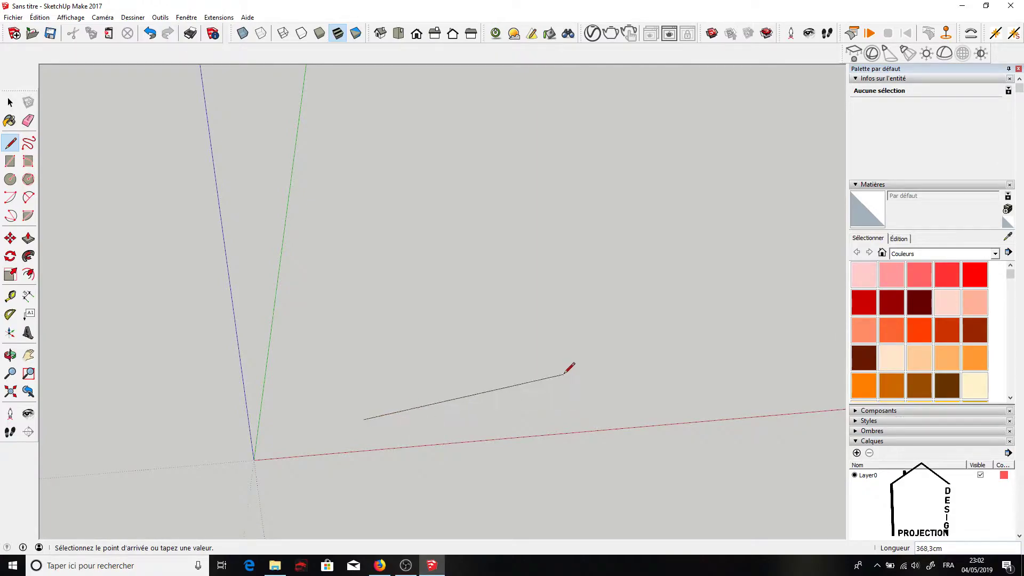
left_click(557, 344)
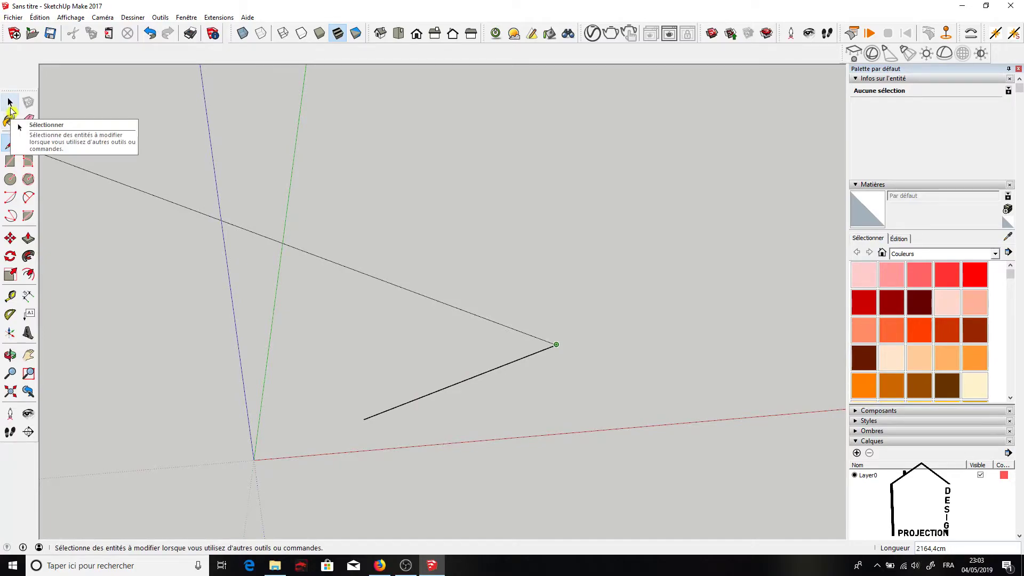
left_click(431, 248)
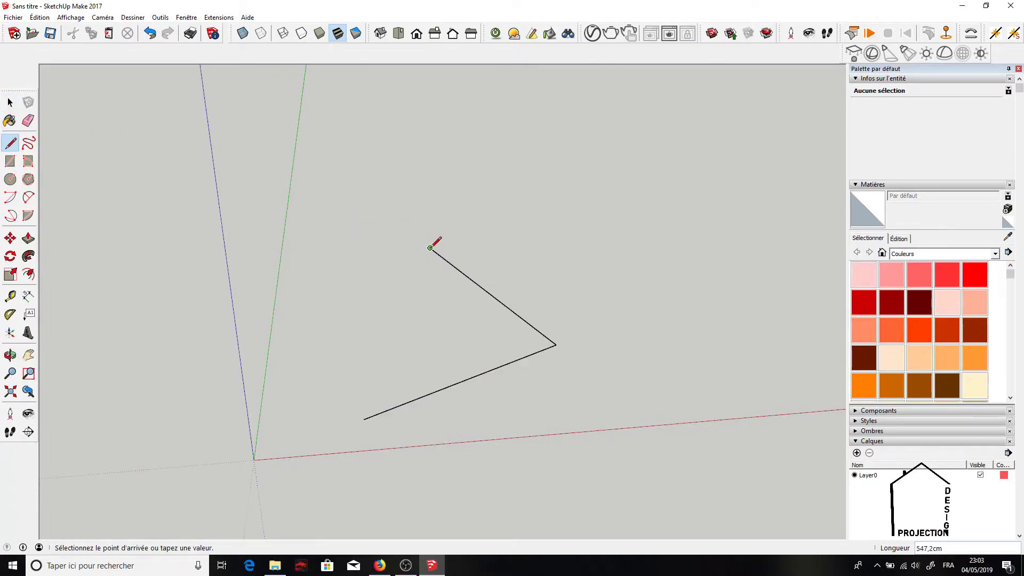
key("space")
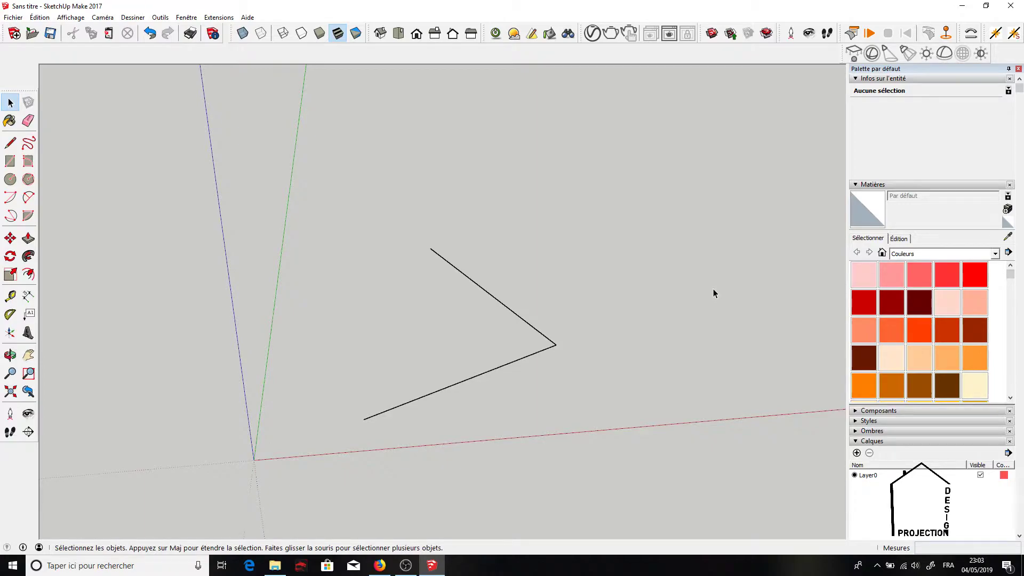
Step: Undo the second segment, keeping only the first line, and cancel further drawing
left_click(150, 33)
left_click(10, 143)
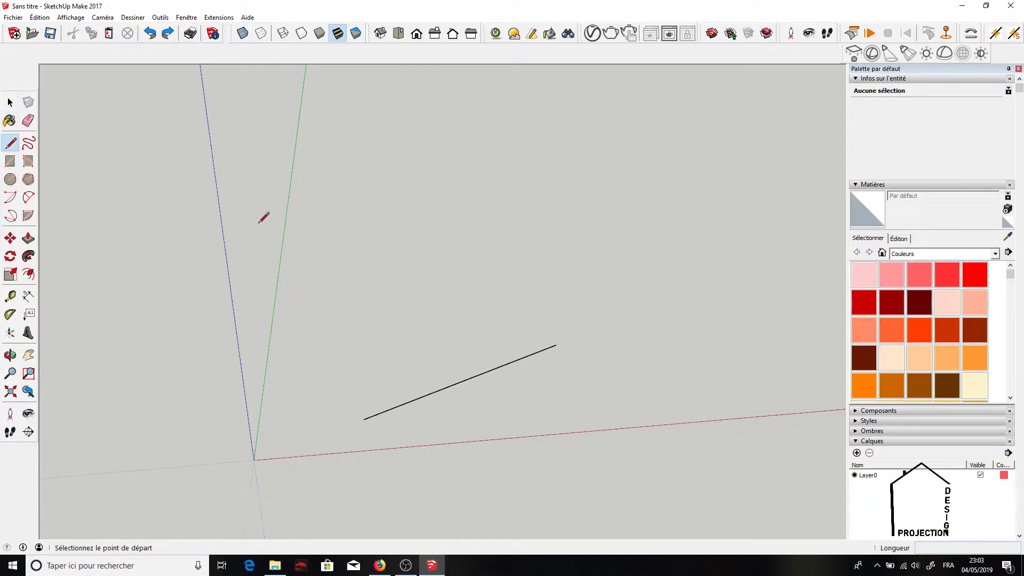
left_click(556, 344)
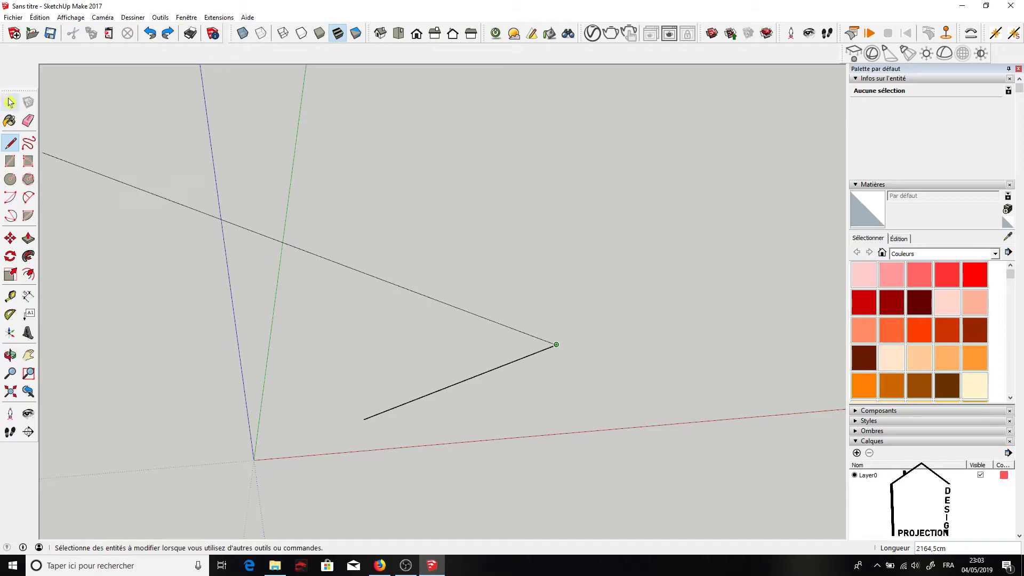
left_click(11, 103)
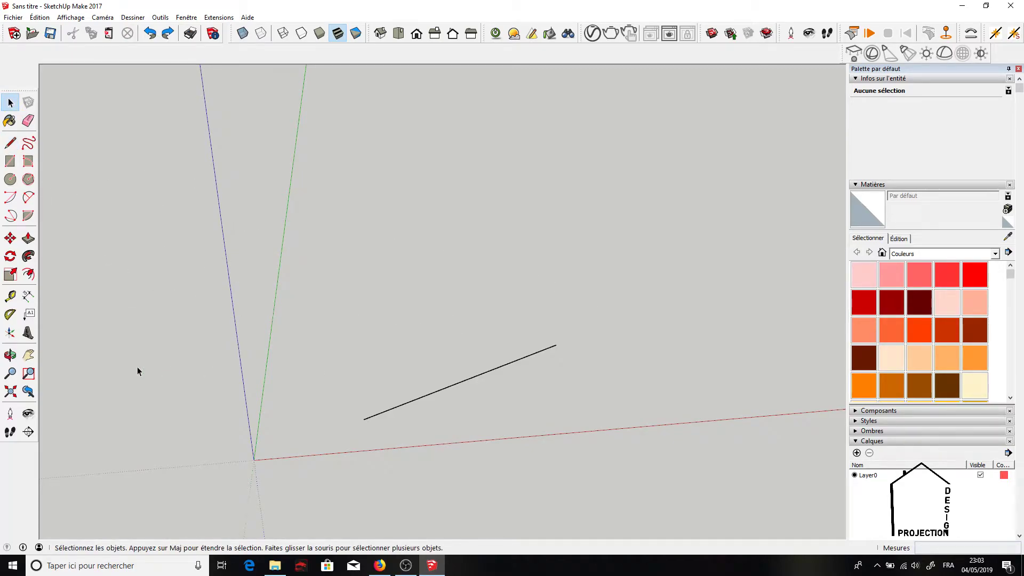
Step: Draw a closed, notched eight-edge outline from the line's right endpoint back to its start
left_click(10, 355)
mouse_move(373, 331)
left_mouse_down()
mouse_move(404, 227)
mouse_move(436, 382)
mouse_move(158, 297)
mouse_move(593, 153)
mouse_move(555, 331)
mouse_move(276, 436)
mouse_move(373, 487)
left_mouse_up()
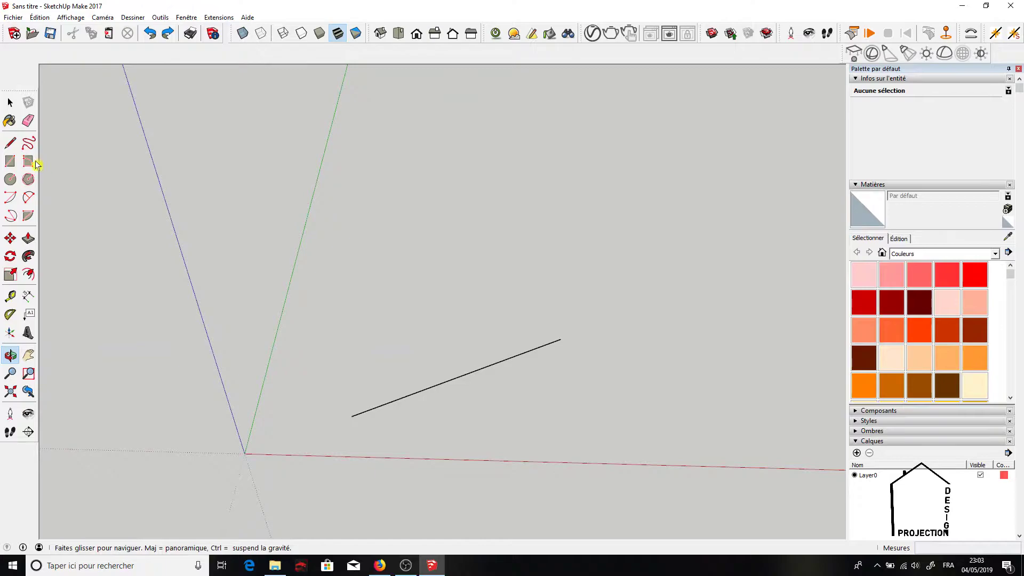
left_click(10, 143)
left_click(560, 339)
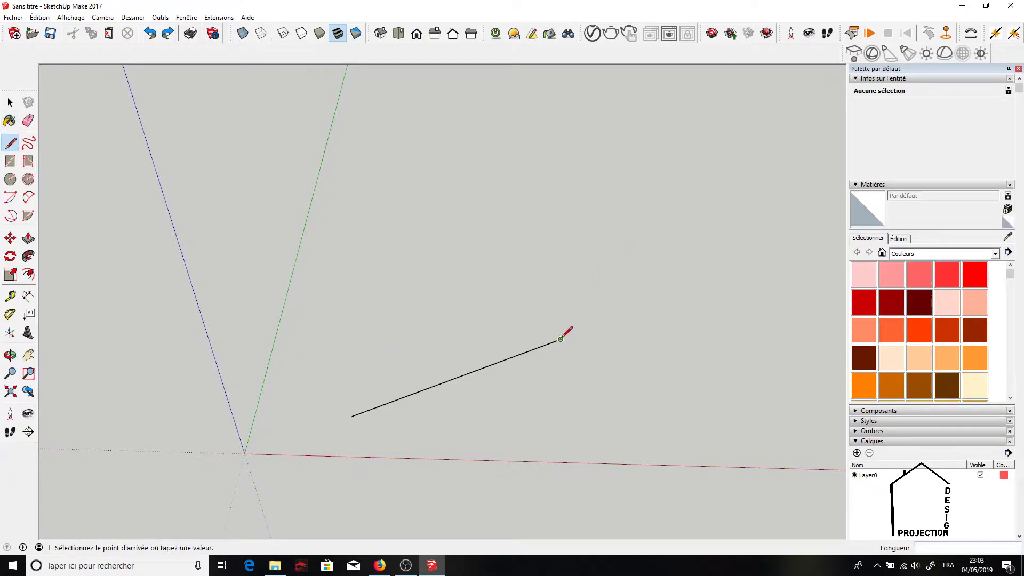
left_click(508, 233)
left_click(403, 267)
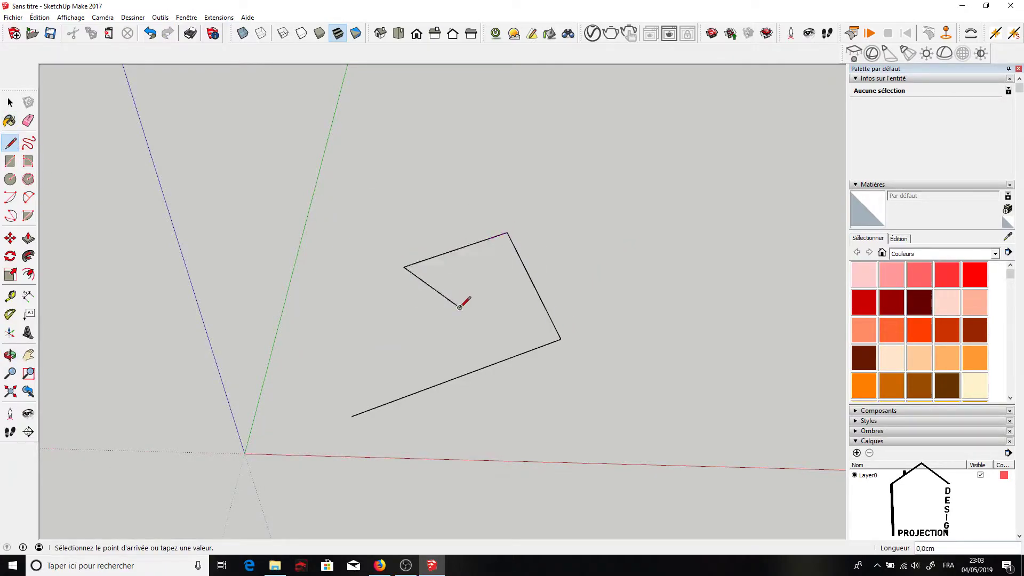
left_click(459, 308)
left_click(342, 334)
left_click(330, 237)
left_click(238, 263)
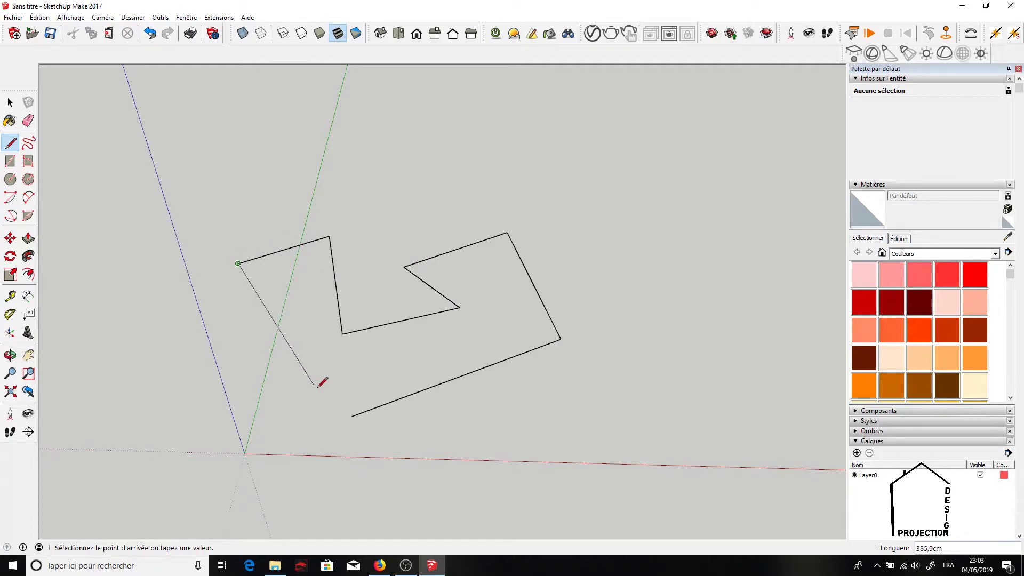
left_click(351, 417)
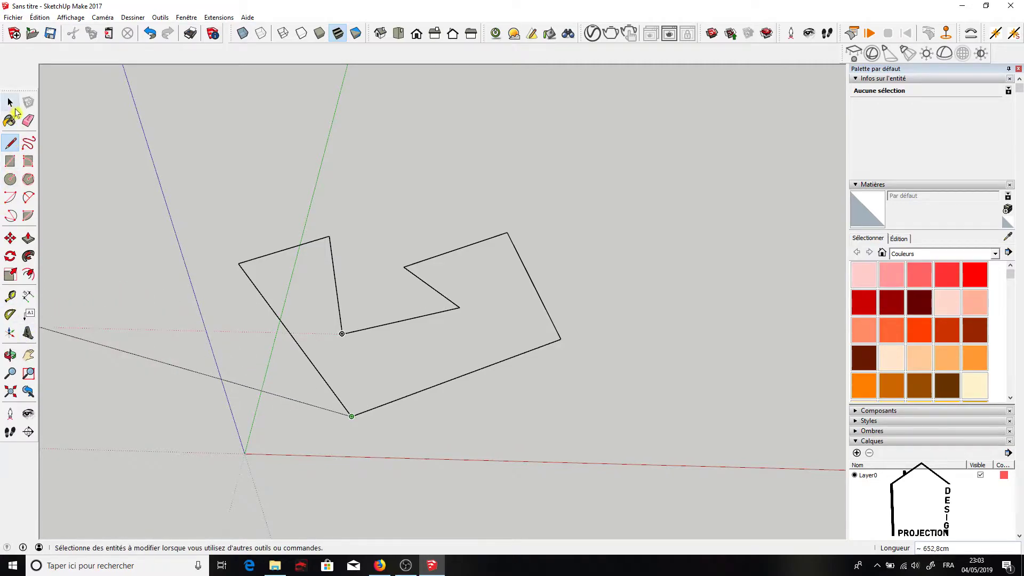
Step: Orbit around the outline to view it from another angle
left_click(11, 103)
left_click(11, 355)
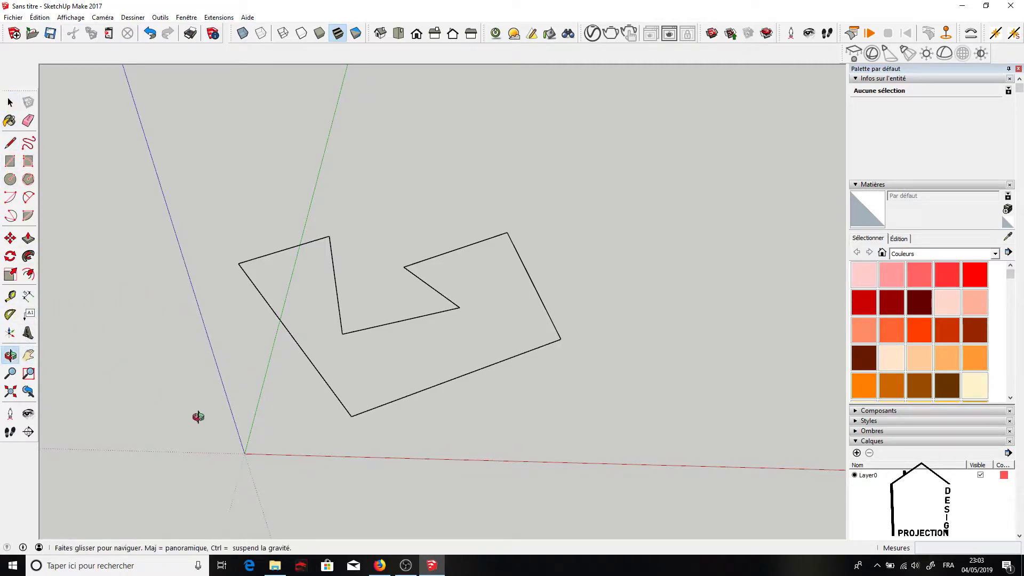
mouse_move(198, 417)
left_mouse_down()
mouse_move(355, 208)
mouse_move(577, 135)
mouse_move(609, 263)
mouse_move(447, 413)
mouse_move(277, 464)
mouse_move(165, 379)
left_mouse_up()
mouse_move(204, 335)
left_mouse_down()
mouse_move(411, 368)
mouse_move(517, 334)
mouse_move(702, 324)
mouse_move(797, 355)
mouse_move(530, 291)
mouse_move(293, 384)
mouse_move(182, 402)
mouse_move(279, 281)
mouse_move(446, 181)
mouse_move(455, 242)
mouse_move(342, 410)
mouse_move(227, 398)
mouse_move(219, 281)
mouse_move(309, 233)
mouse_move(297, 378)
mouse_move(306, 389)
mouse_move(213, 278)
left_mouse_up()
left_click(11, 103)
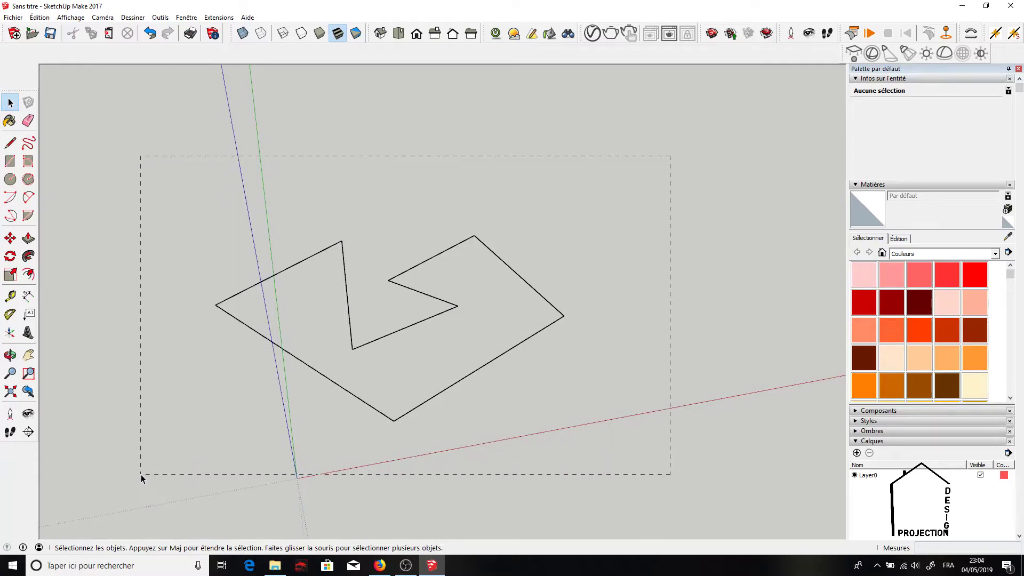
Step: Cut the eight-edge outline and sketch a closed, filled freehand loop on the ground
left_click_drag(141, 475, 141, 474)
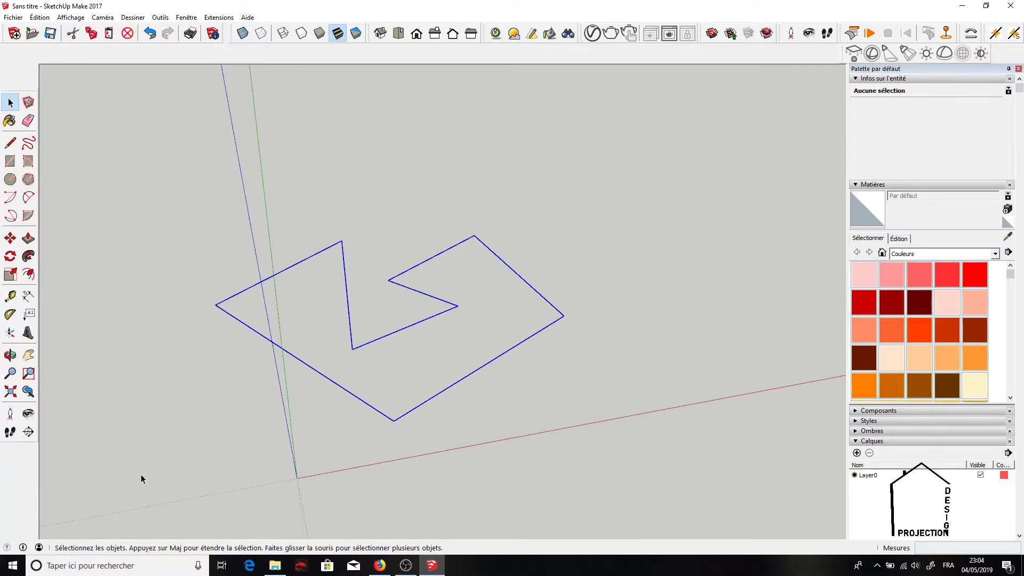
left_click(75, 29)
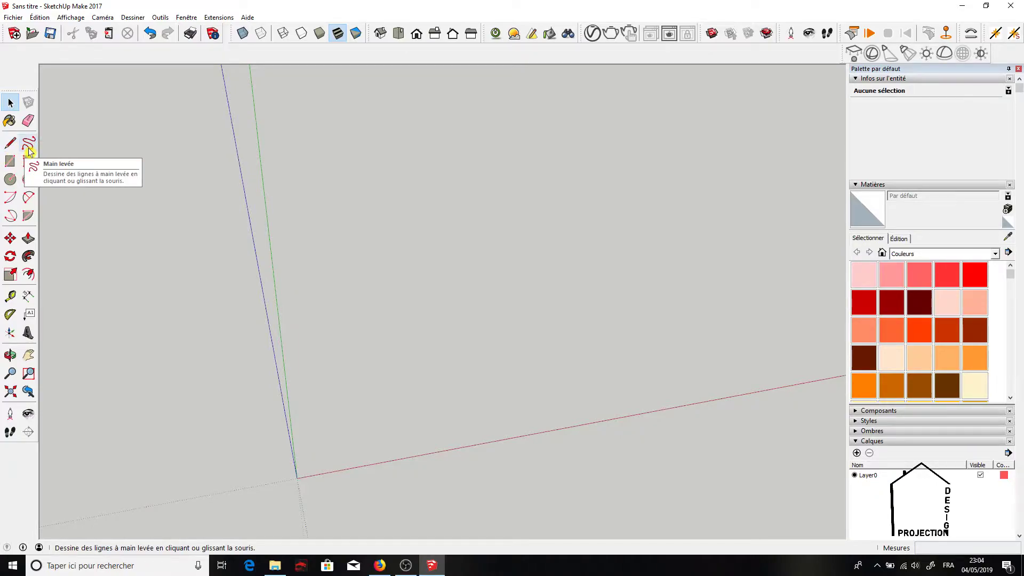
left_click(28, 148)
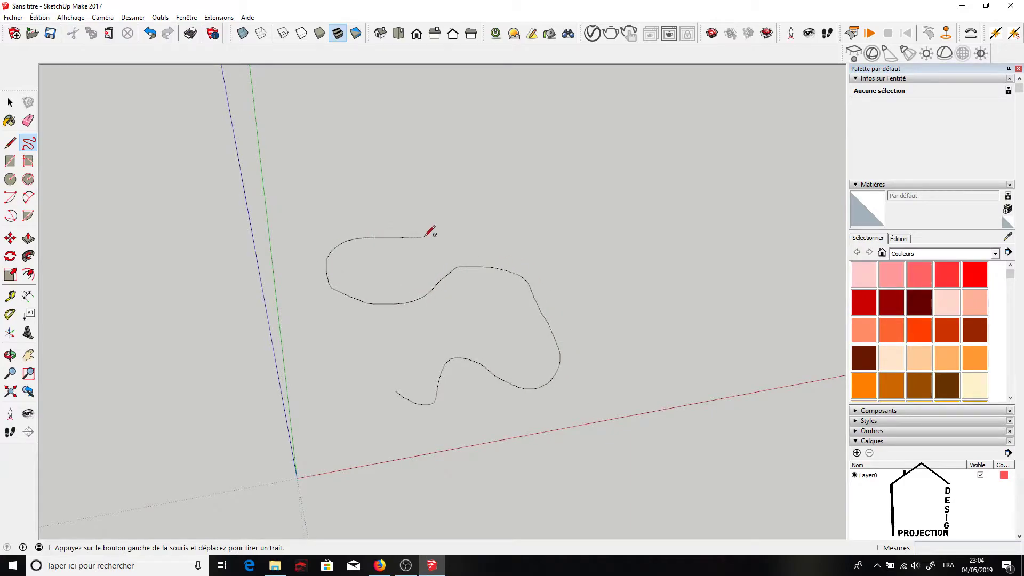
left_click_drag(426, 236, 423, 236)
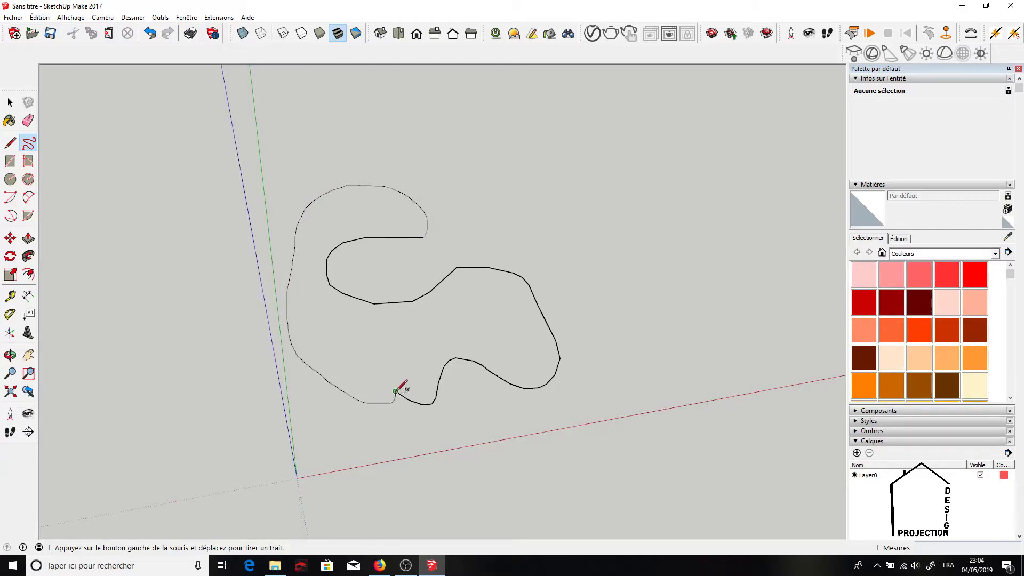
left_click_drag(396, 392, 397, 390)
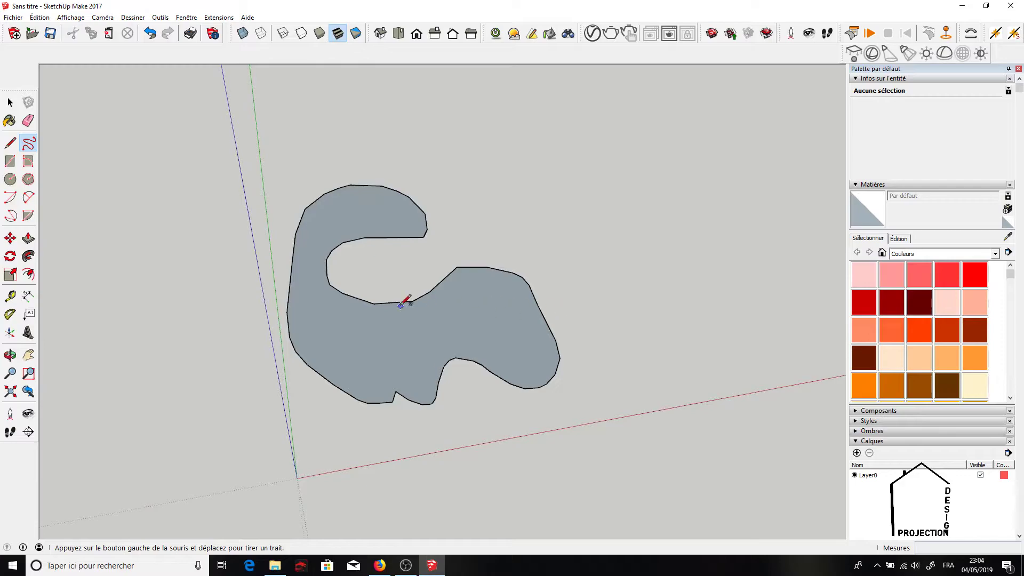
Step: Orbit to a near top-down view, then box-select and cut the freehand shape
left_click(10, 355)
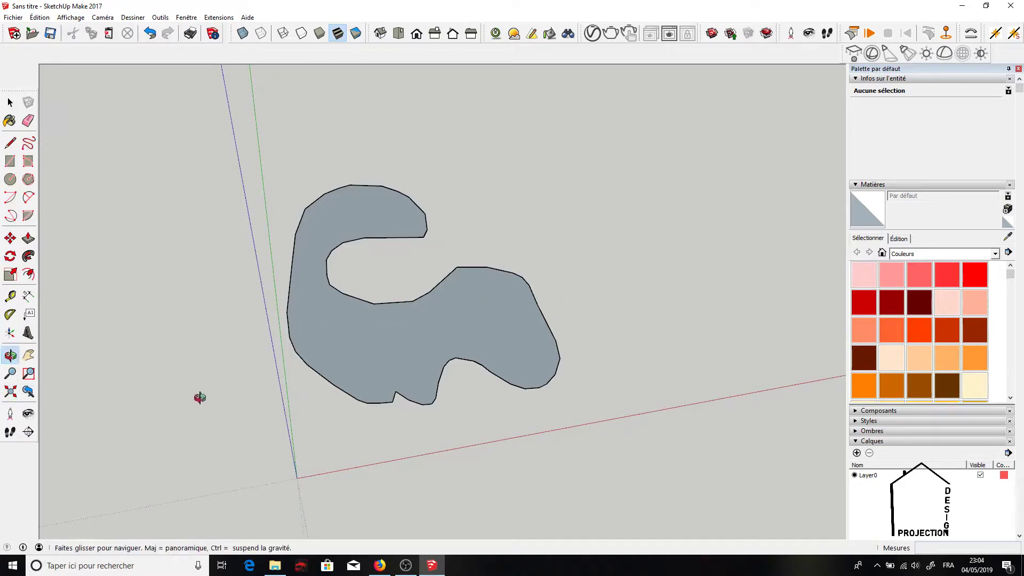
mouse_move(201, 398)
left_mouse_down()
mouse_move(322, 246)
mouse_move(569, 186)
mouse_move(555, 125)
mouse_move(486, 270)
mouse_move(309, 418)
mouse_move(87, 405)
left_mouse_up()
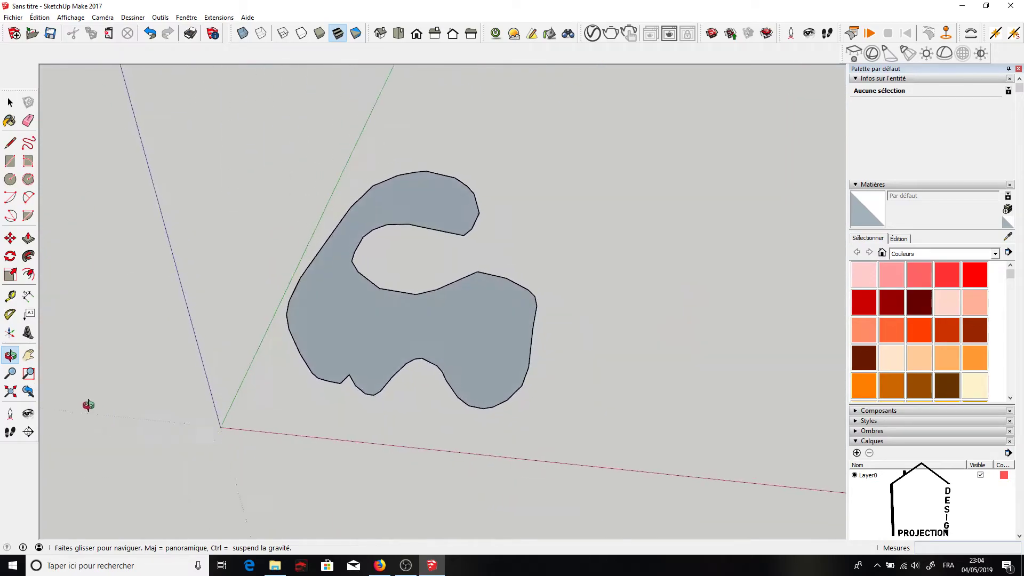
mouse_move(533, 229)
left_mouse_down()
mouse_move(421, 347)
mouse_move(377, 421)
mouse_move(530, 247)
mouse_move(649, 154)
mouse_move(678, 167)
mouse_move(487, 320)
mouse_move(419, 341)
mouse_move(439, 297)
mouse_move(483, 255)
mouse_move(553, 247)
mouse_move(572, 210)
mouse_move(640, 158)
mouse_move(686, 167)
mouse_move(517, 270)
left_mouse_up()
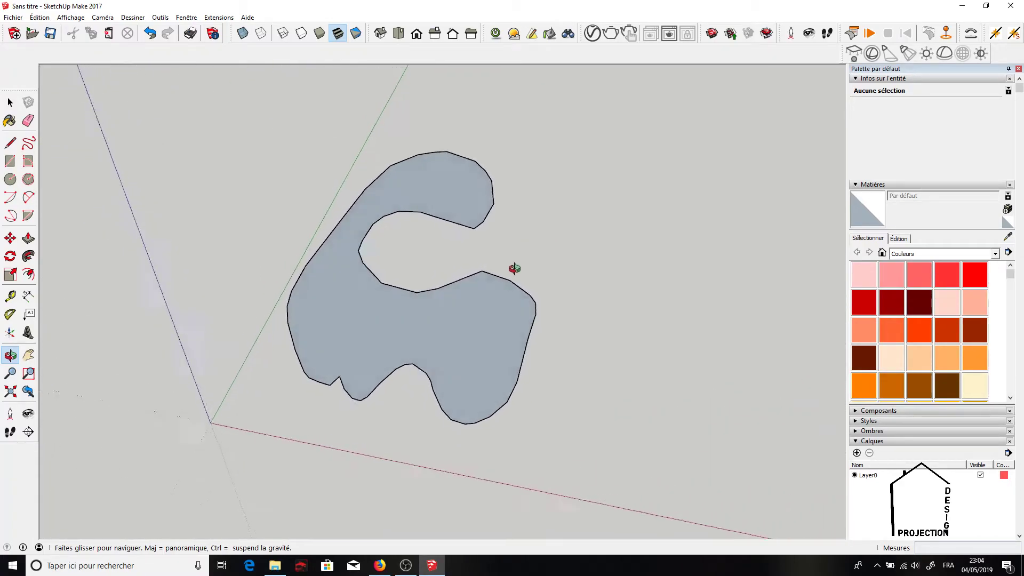
left_click(11, 104)
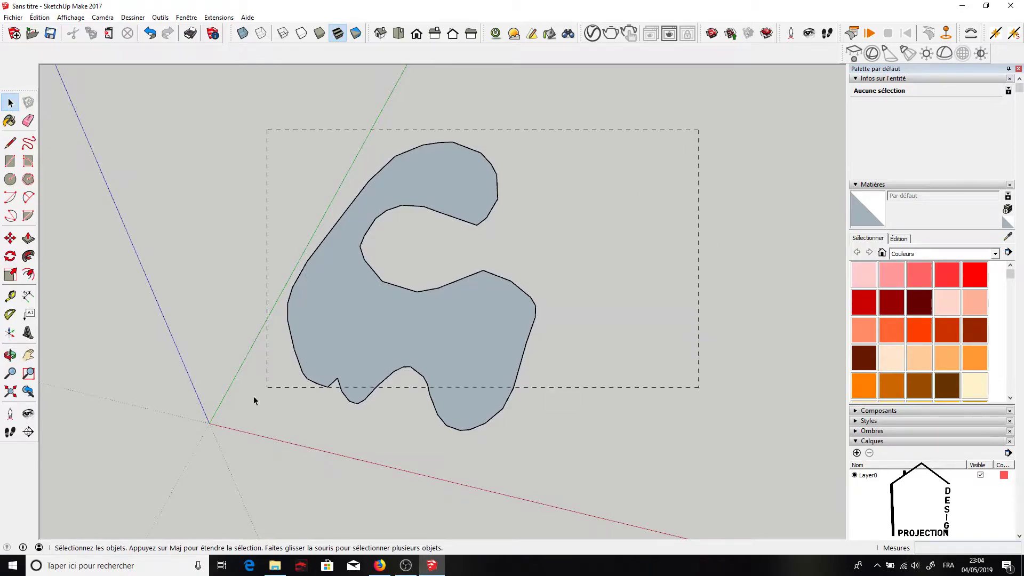
left_click_drag(254, 400, 195, 440)
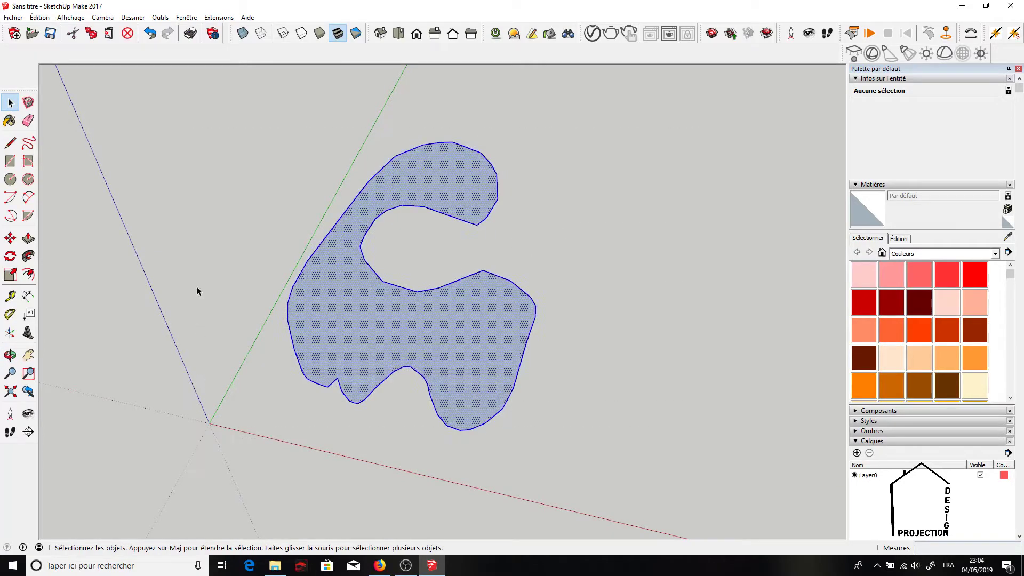
left_click(74, 35)
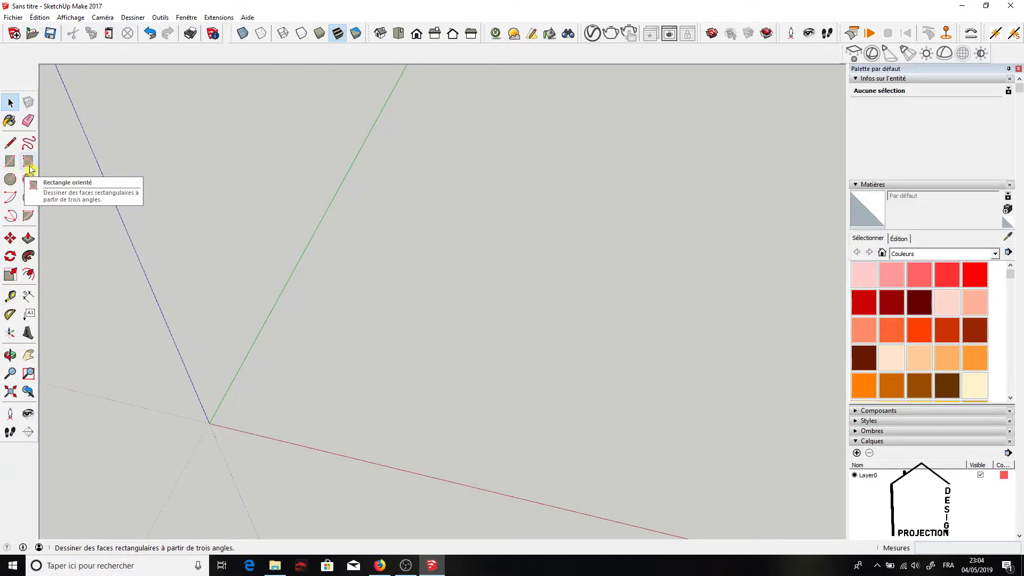
left_click(10, 169)
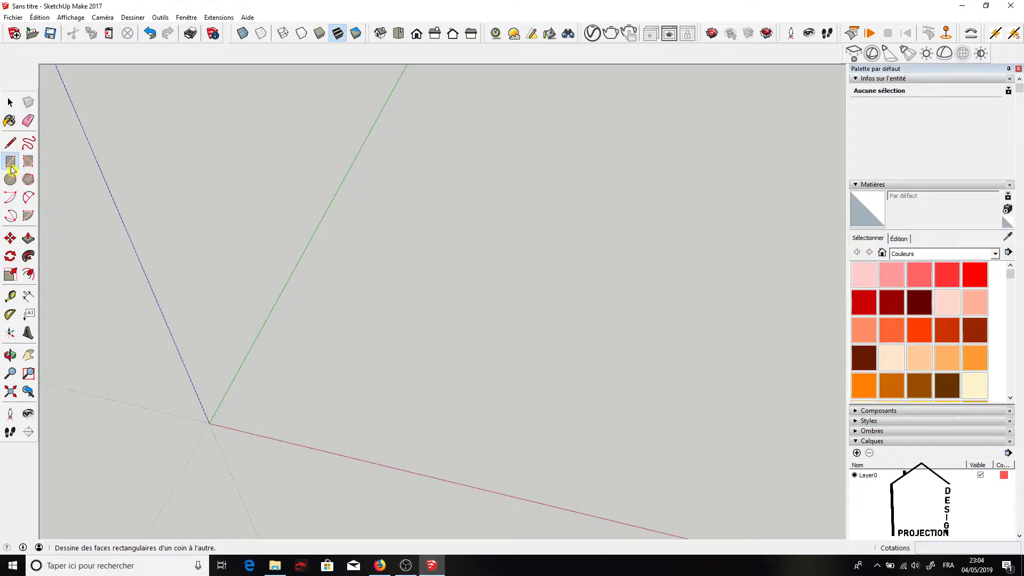
left_click(331, 355)
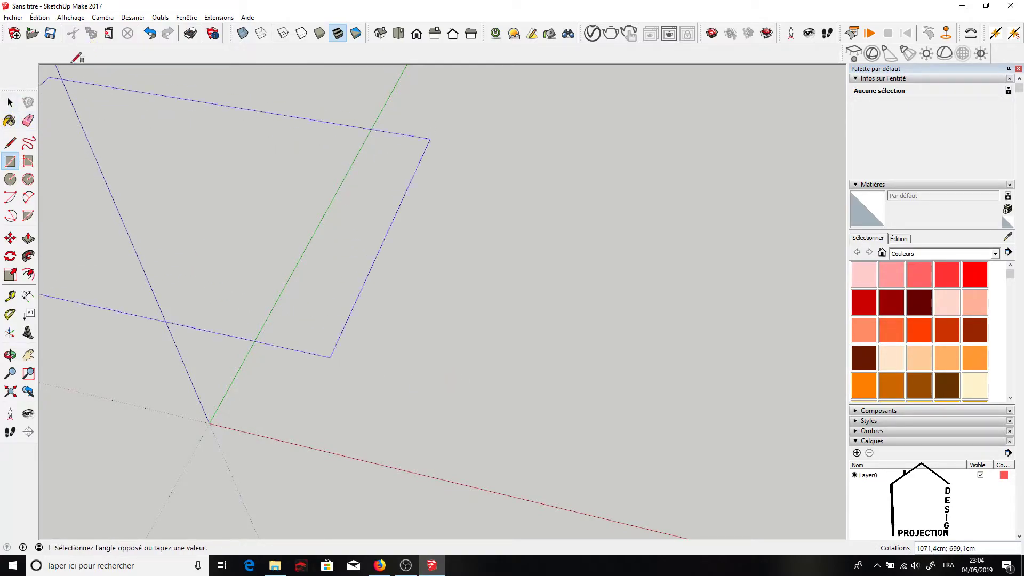
left_click(10, 103)
left_click(11, 160)
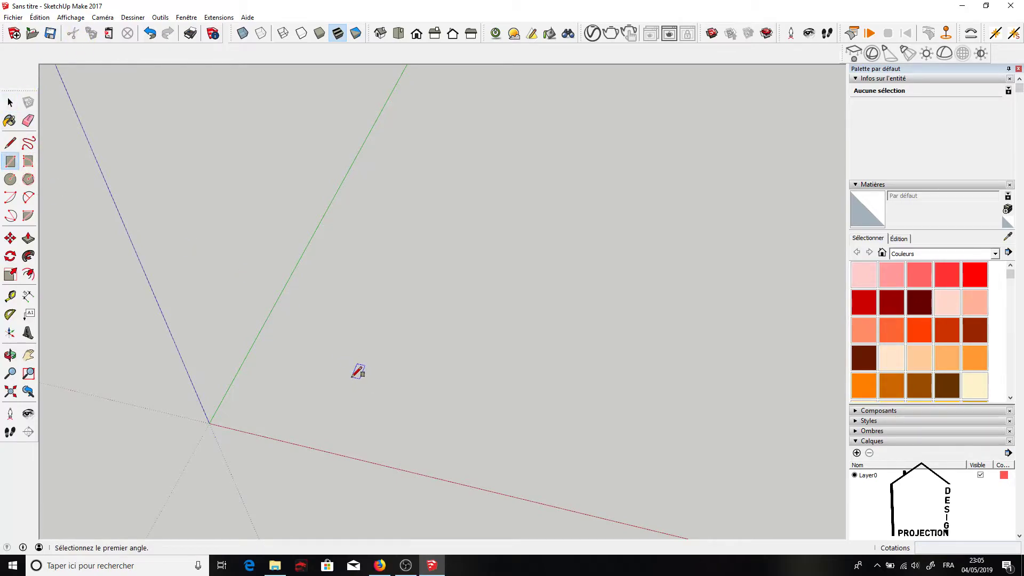
left_click(352, 377)
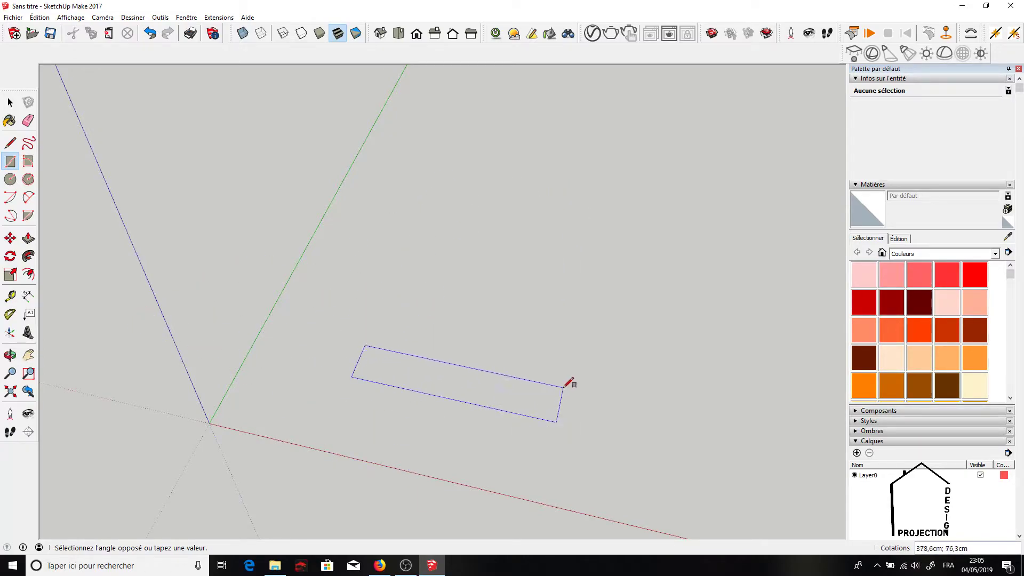
left_click(578, 397)
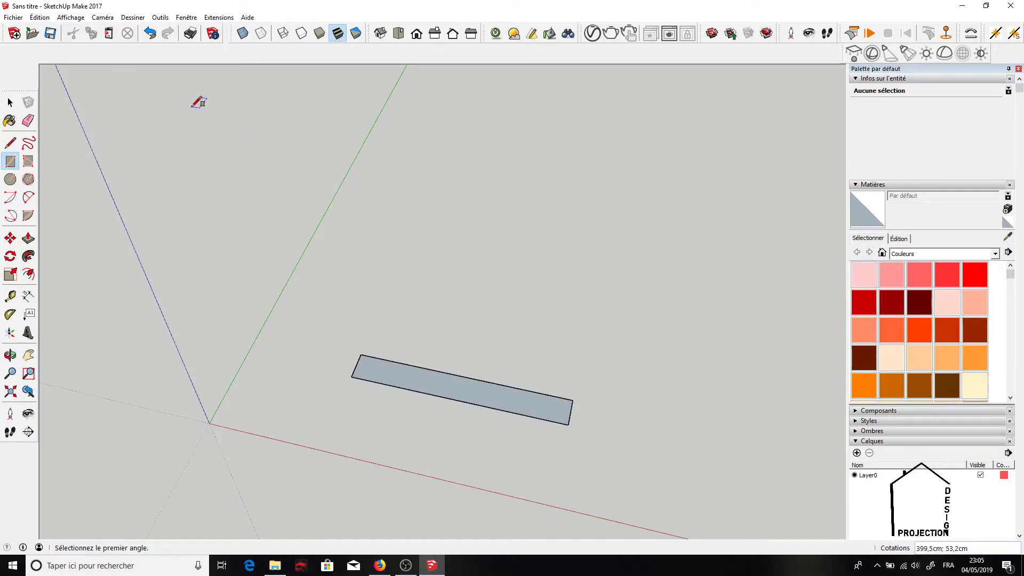
left_click(150, 33)
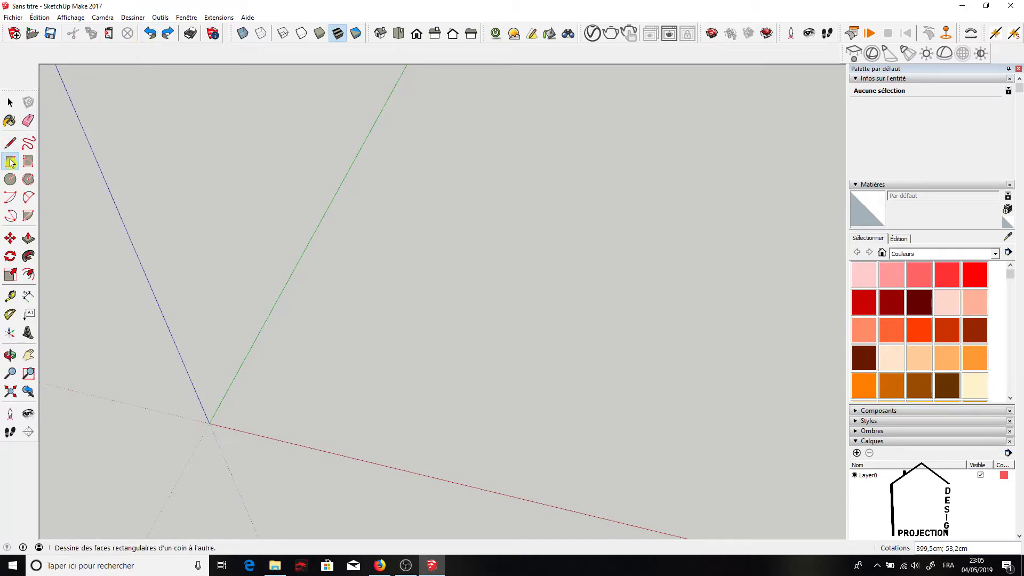
left_click(10, 162)
left_click(298, 392)
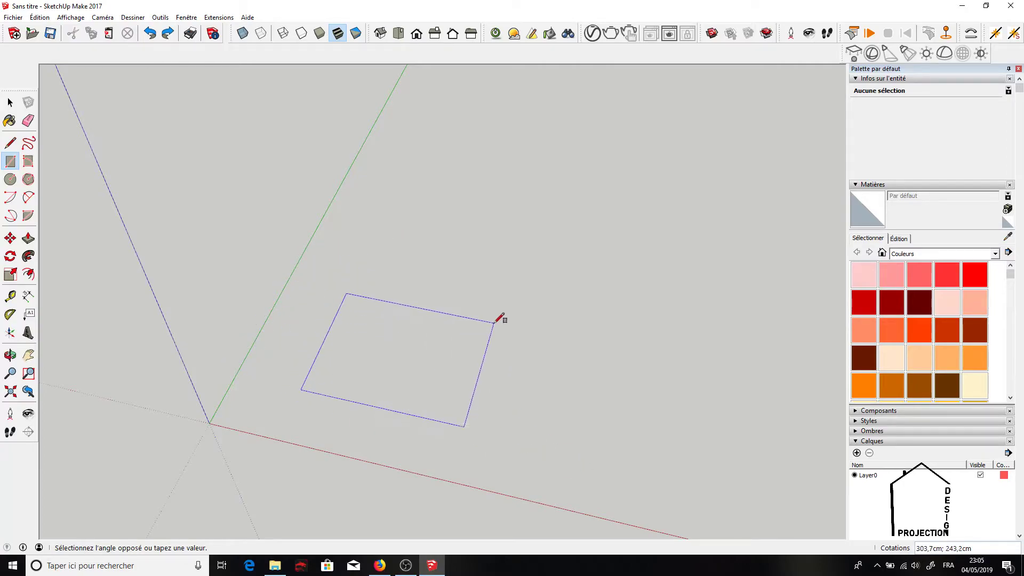
left_click(598, 355)
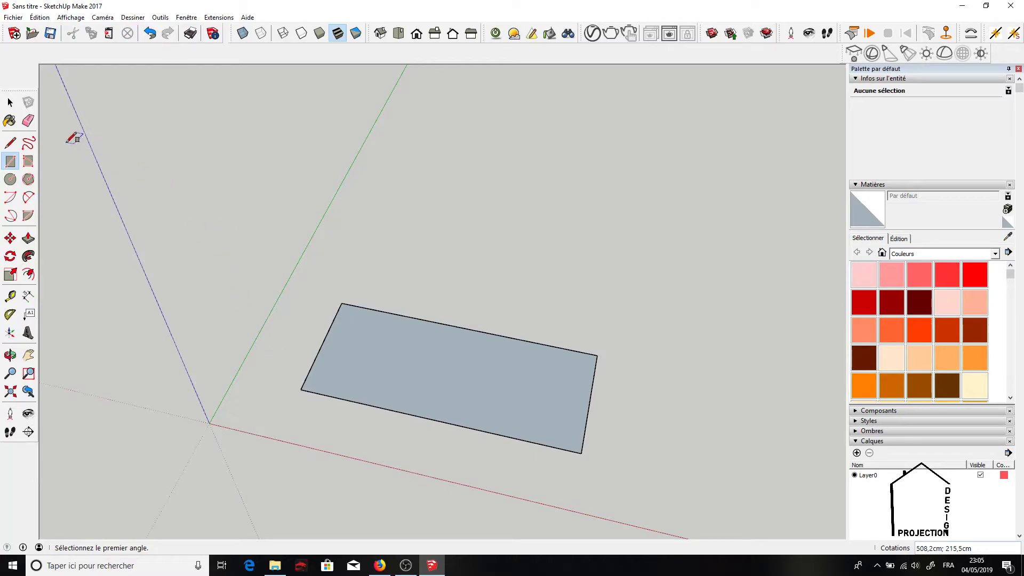
left_click(150, 34)
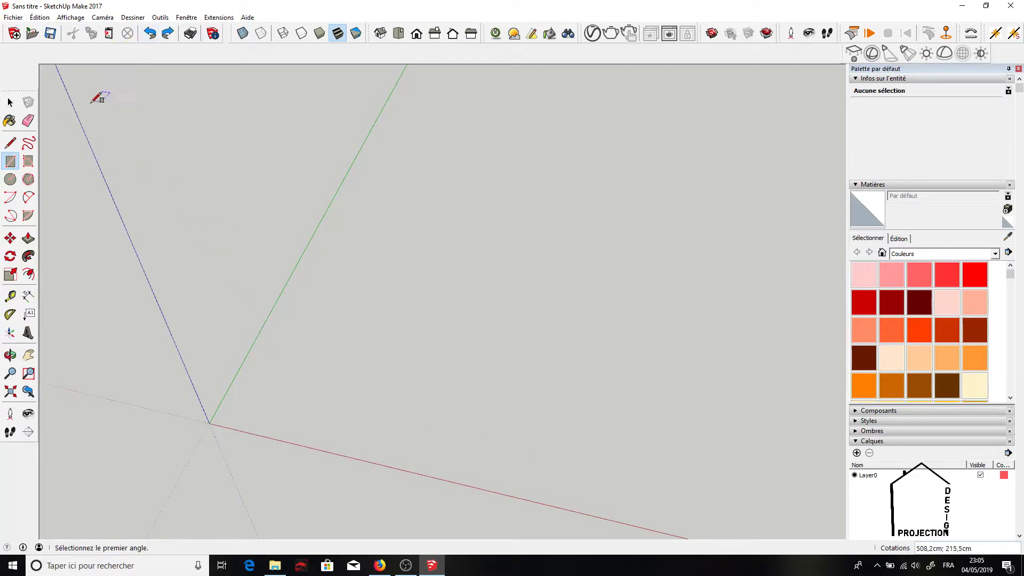
left_click(27, 168)
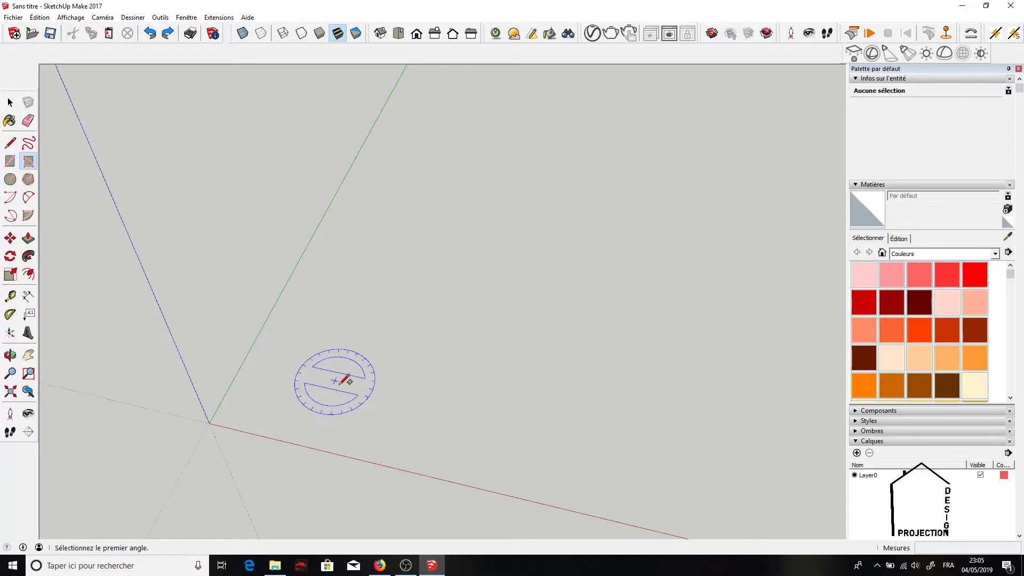
left_click(353, 396)
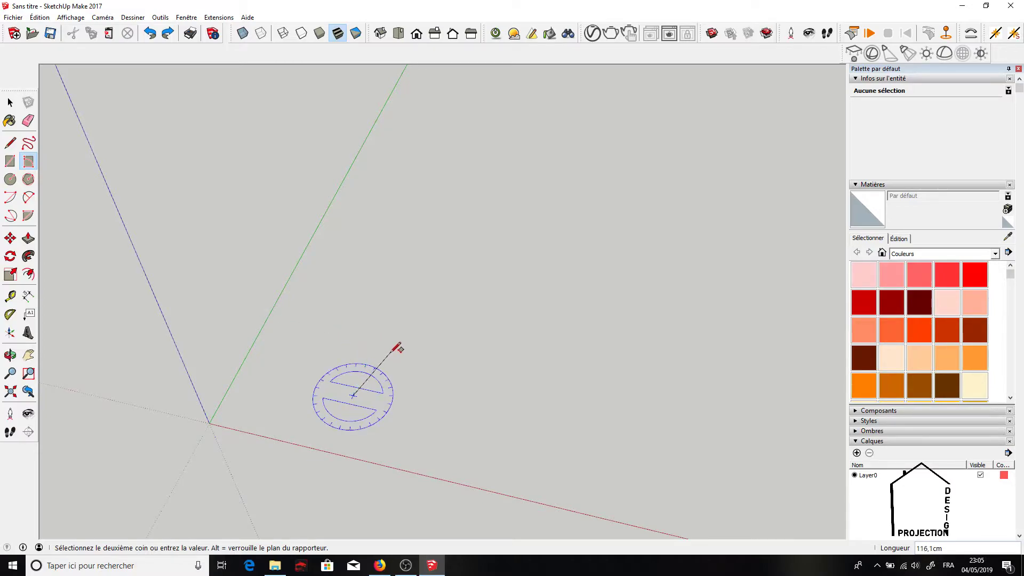
left_click(404, 357)
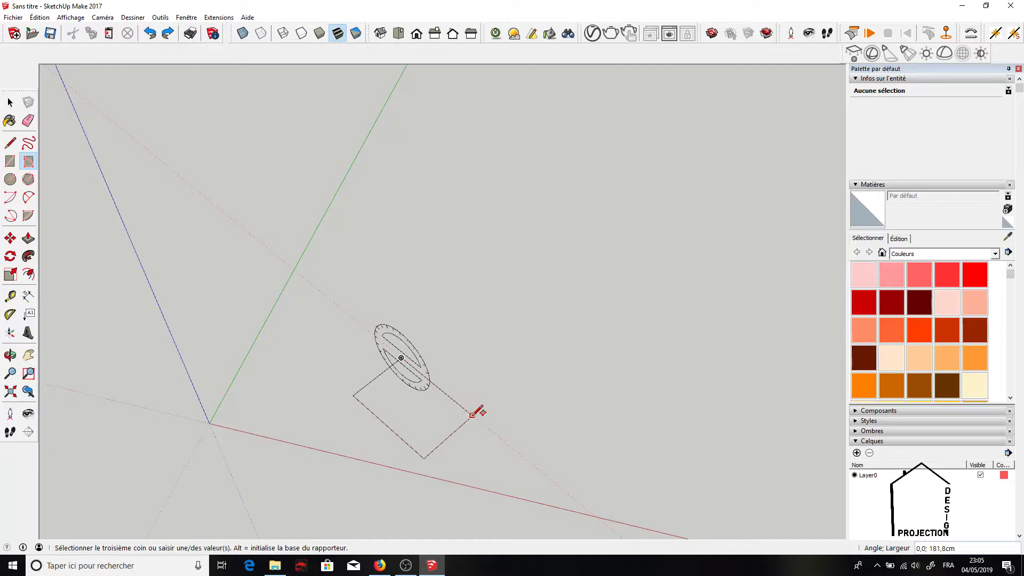
left_click(472, 415)
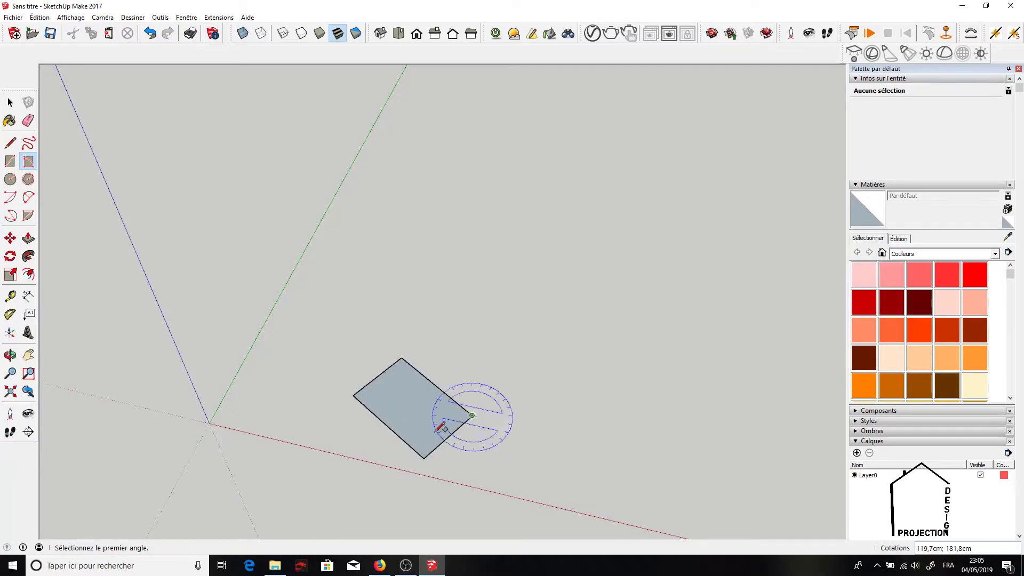
left_click(10, 164)
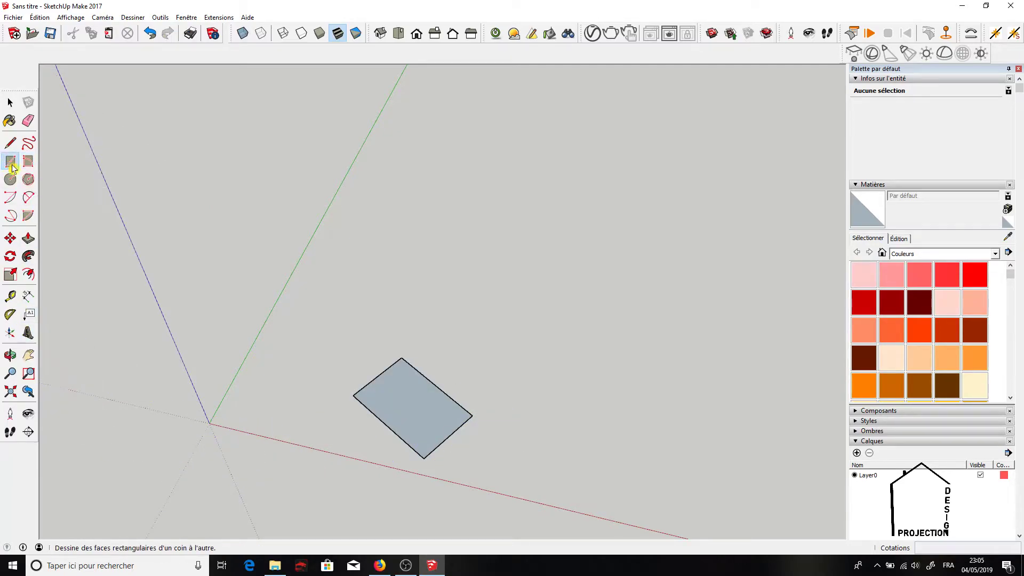
left_click(410, 326)
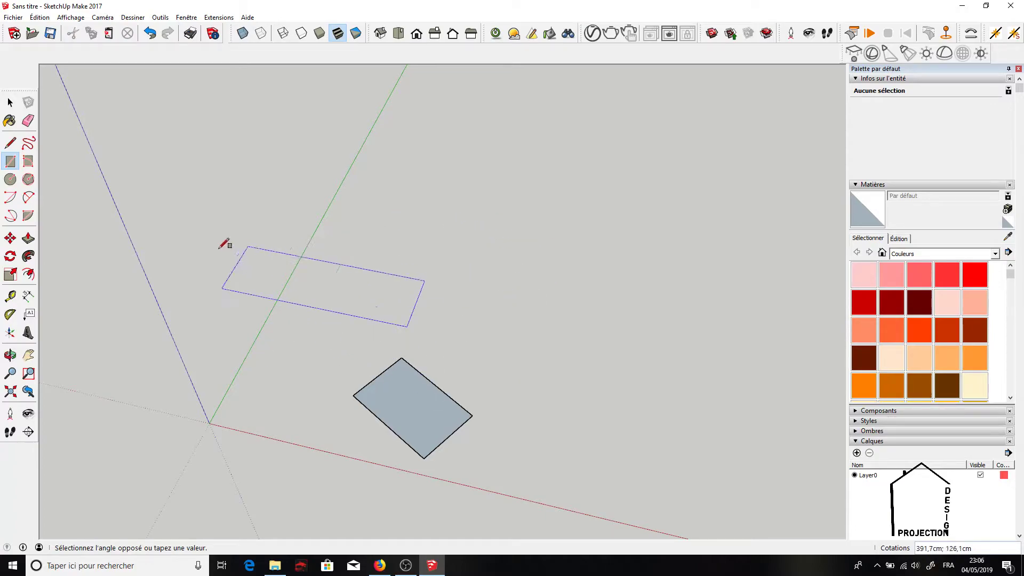
key("space")
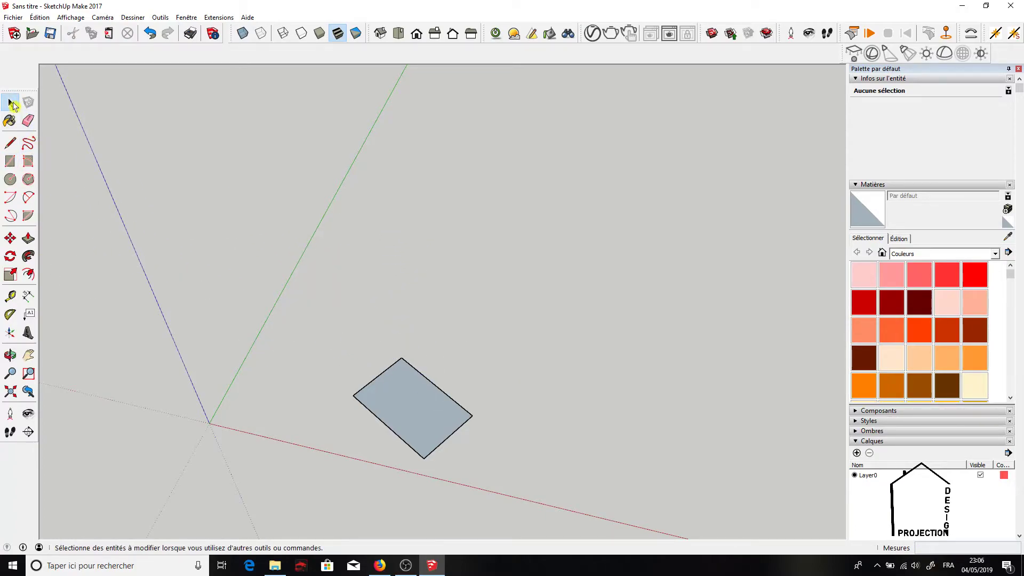
left_click_drag(514, 348, 347, 473)
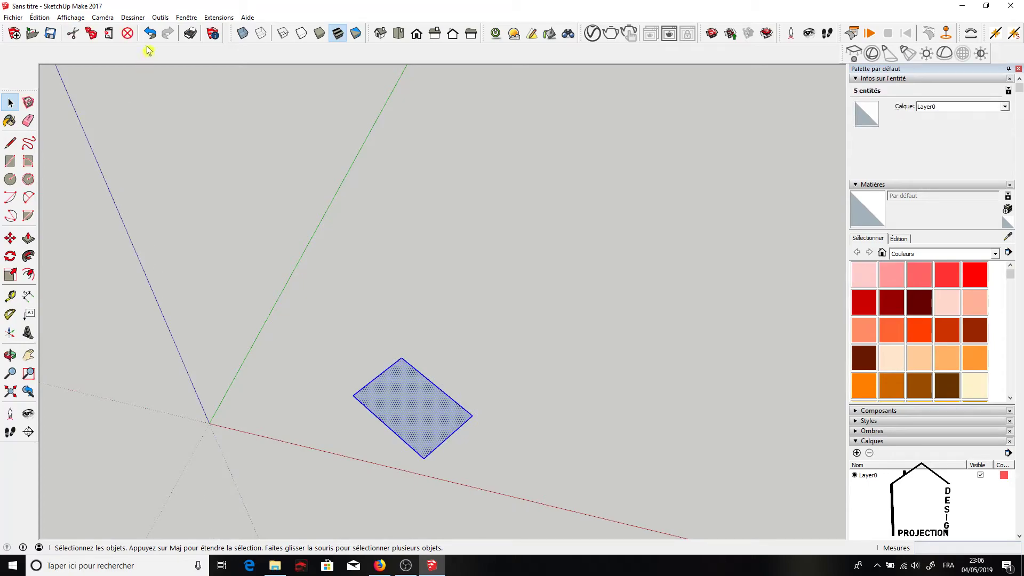
left_click(74, 34)
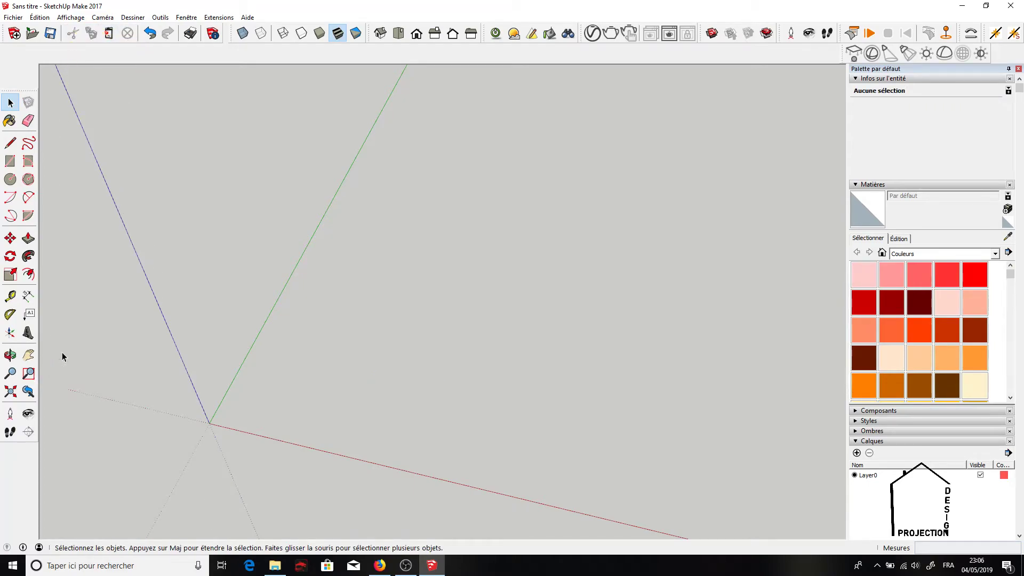
Step: Place a new rectangle's first corner on the ground just right of the origin
left_click(11, 161)
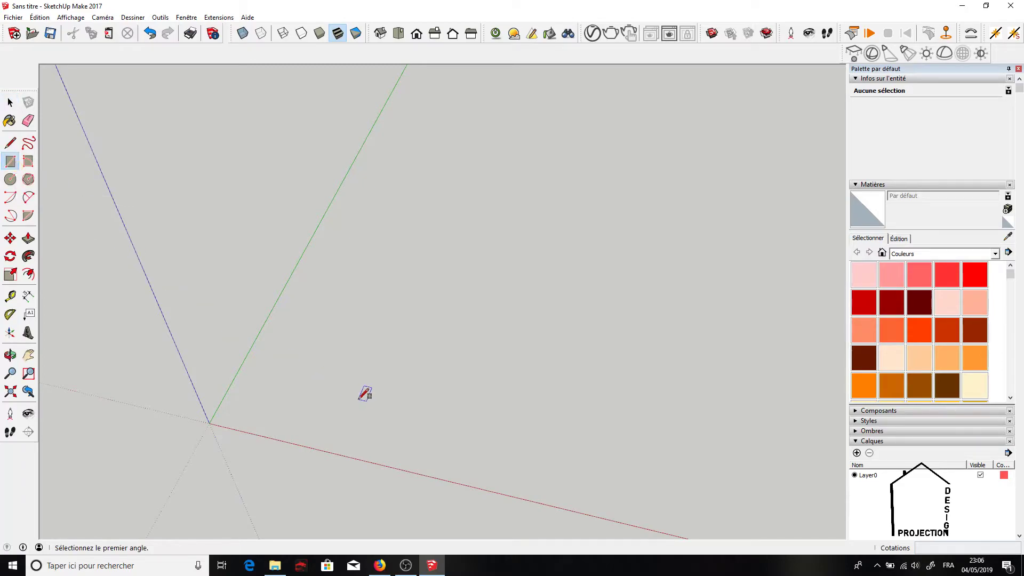
left_click(301, 386)
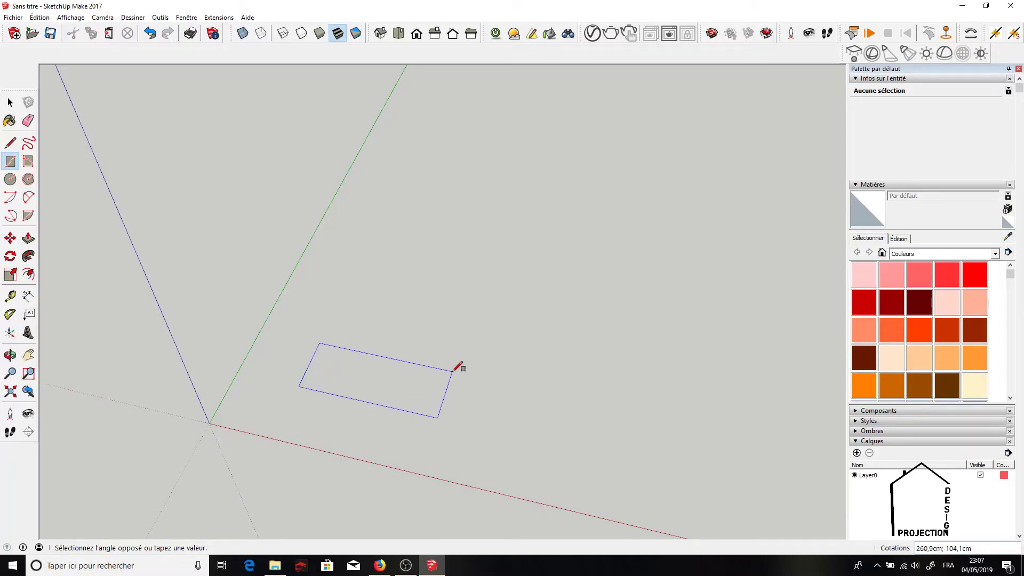
Step: Complete the rectangle at exactly 200 by 100
left_click(453, 372)
type("200;100")
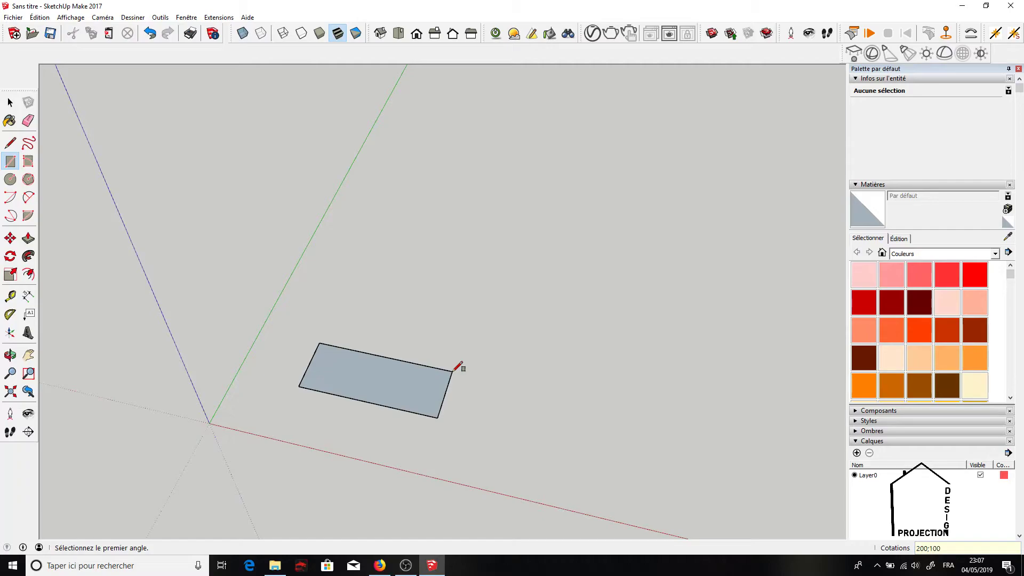
key("Return")
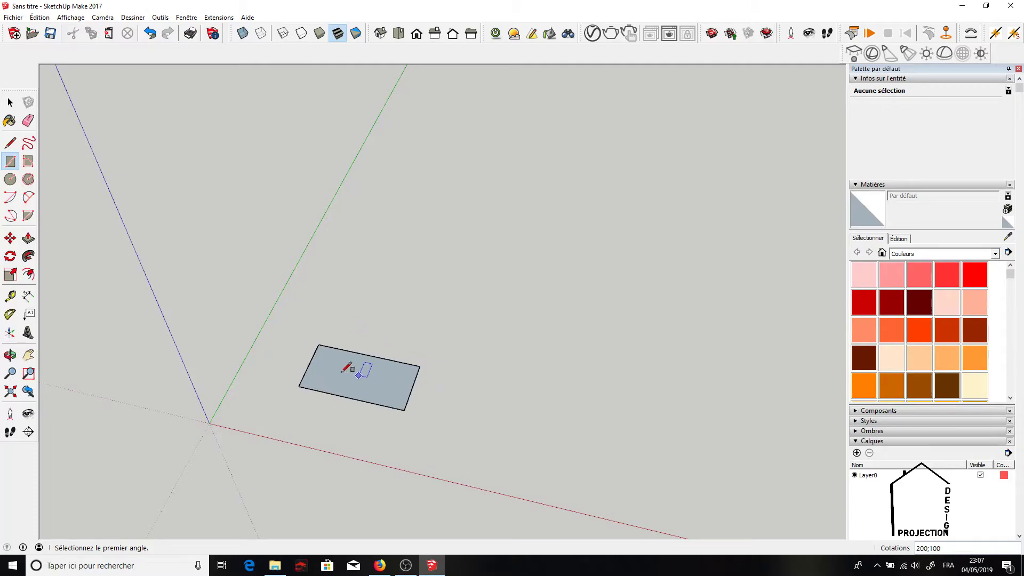
Step: Draw a 200 by 100 cm rotated rectangle along the red axis, right of the first one
left_click(28, 162)
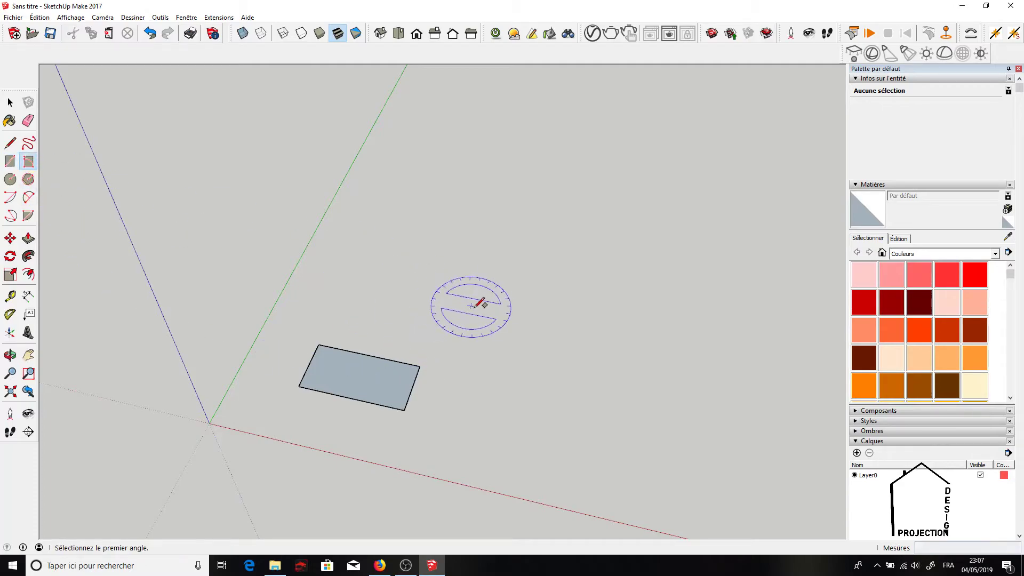
left_click(483, 422)
type("200")
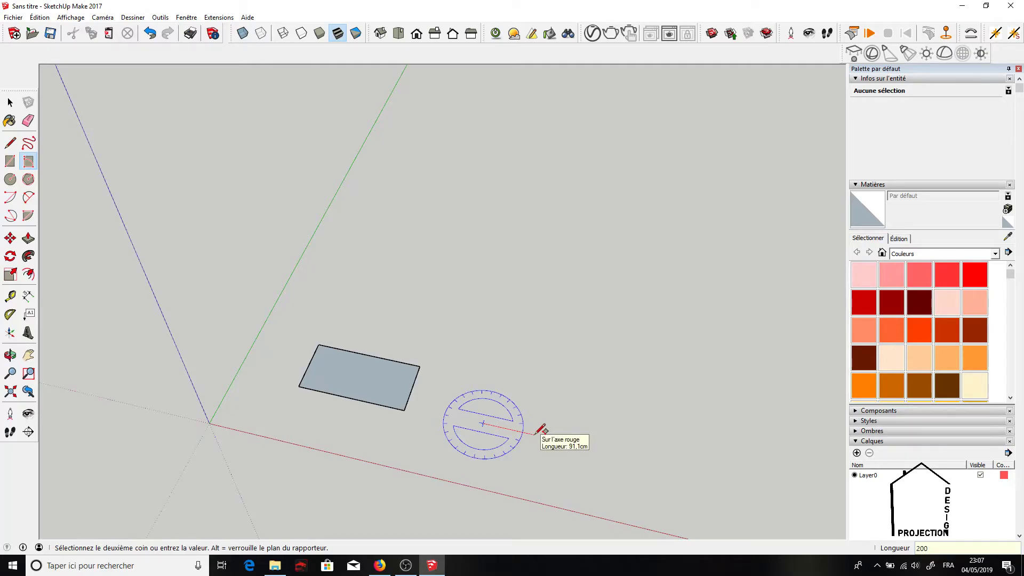
key("Return")
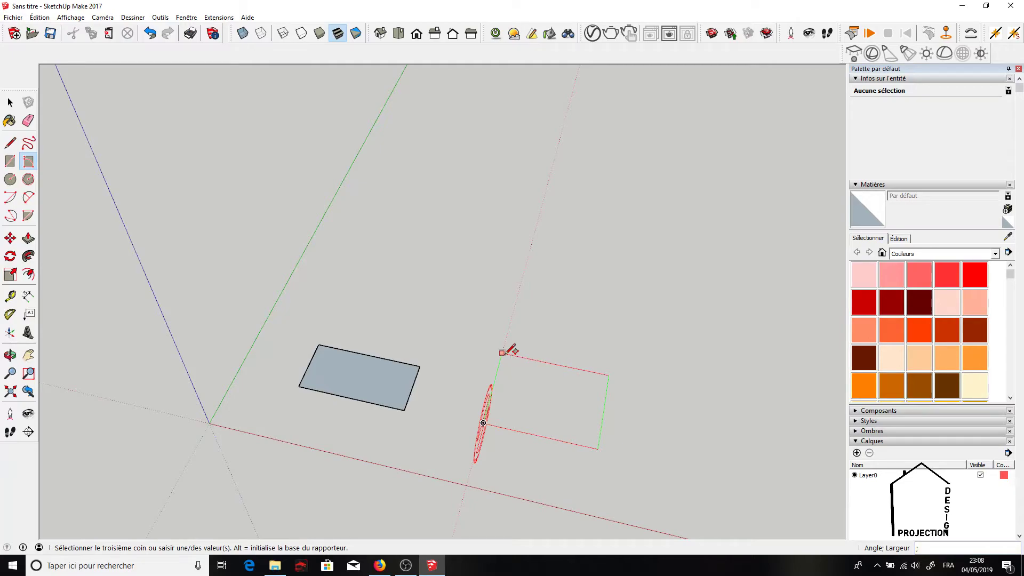
key("Return")
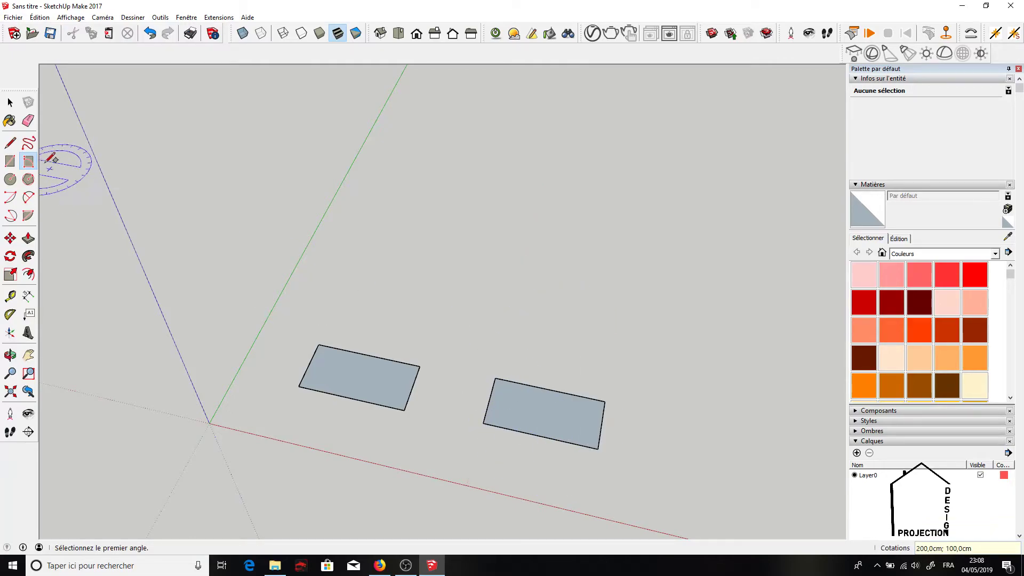
left_click(9, 99)
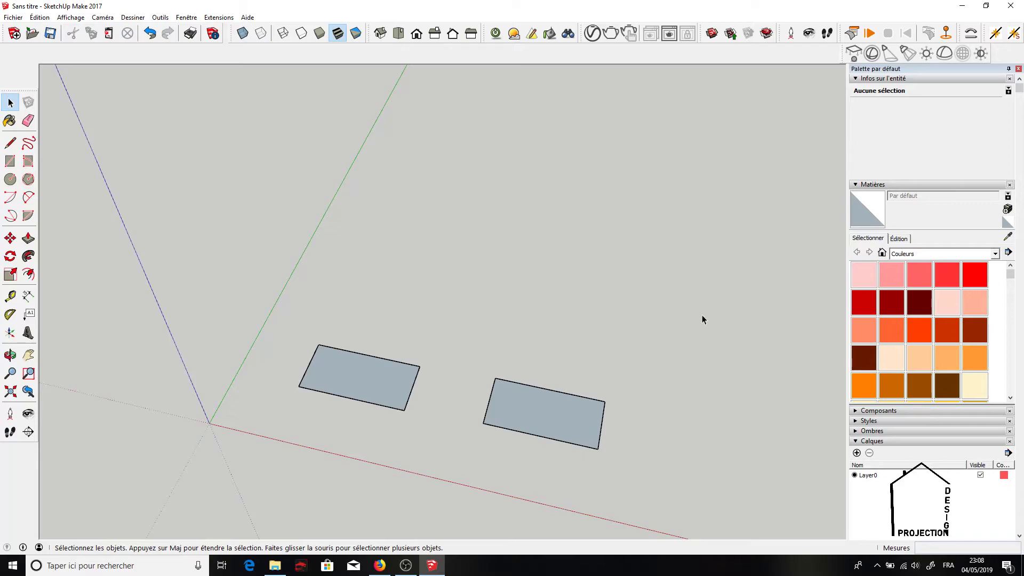
Step: Window-select both rectangles and cut them from the model
left_click_drag(253, 480, 252, 479)
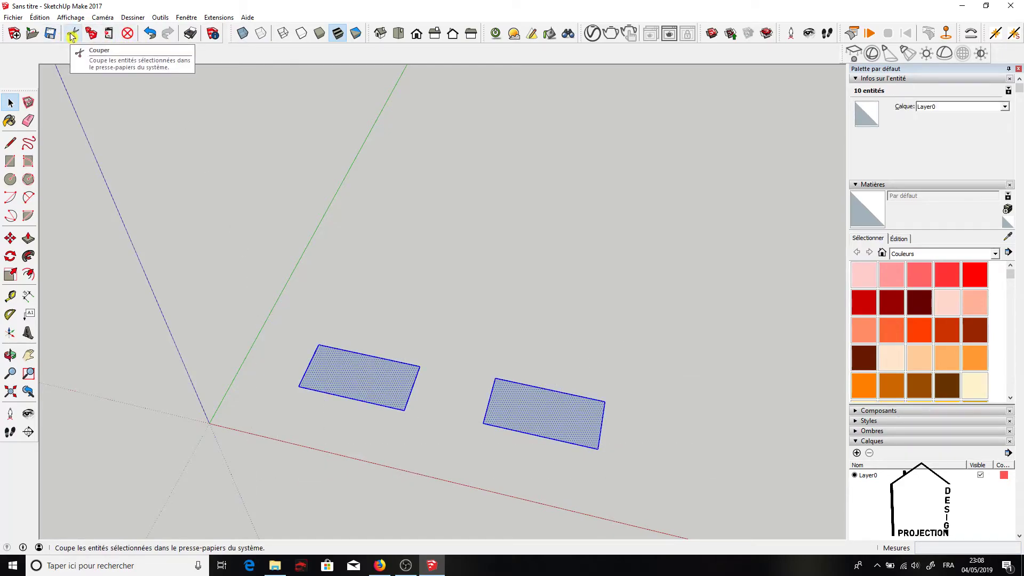
left_click(72, 35)
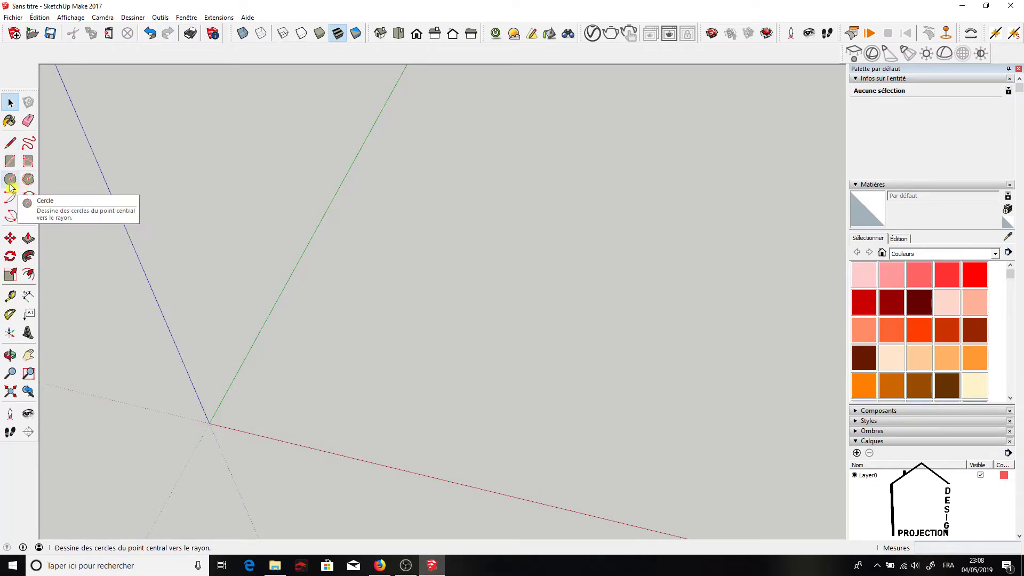
left_click(10, 179)
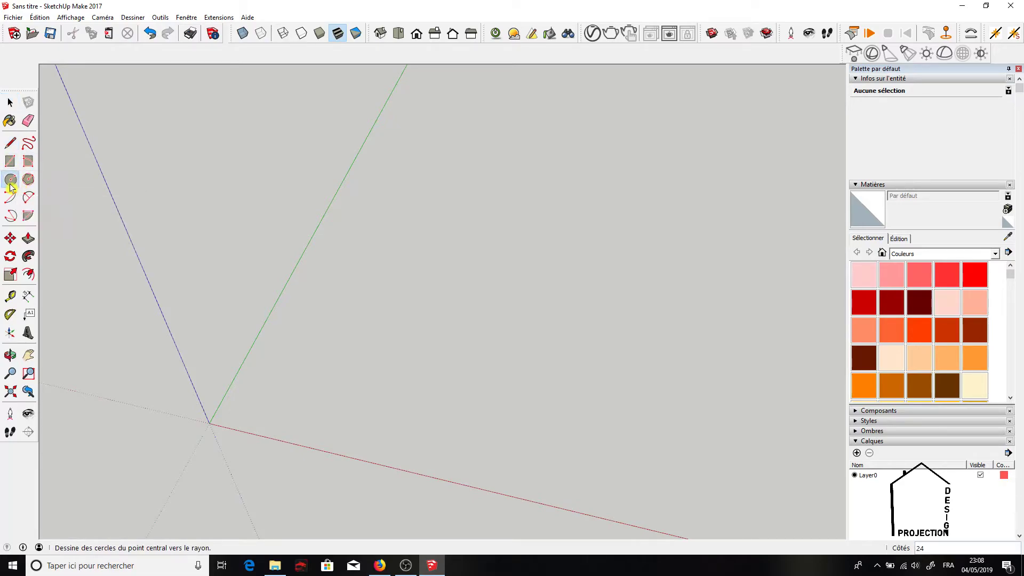
left_click(389, 361)
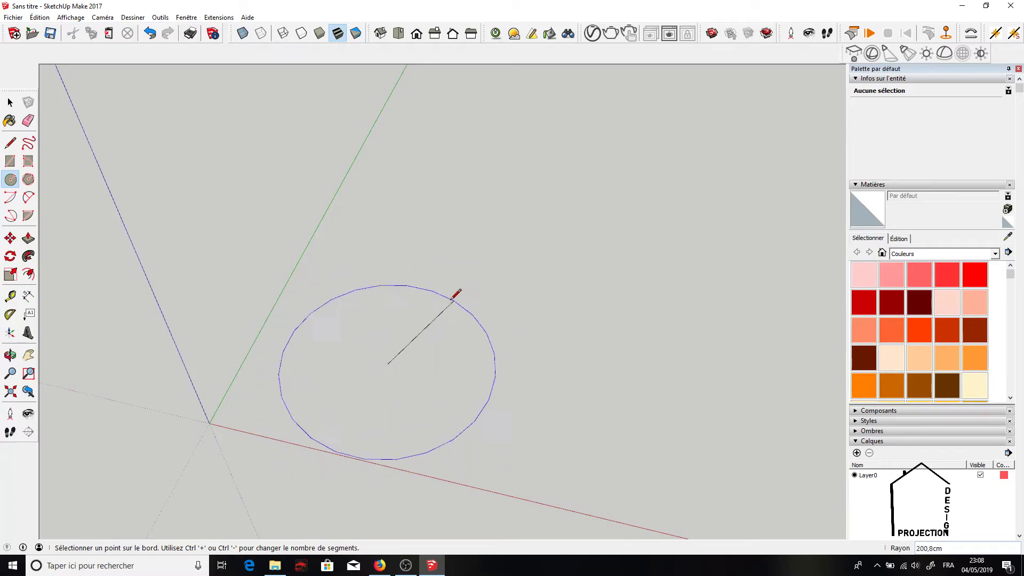
left_click(490, 290)
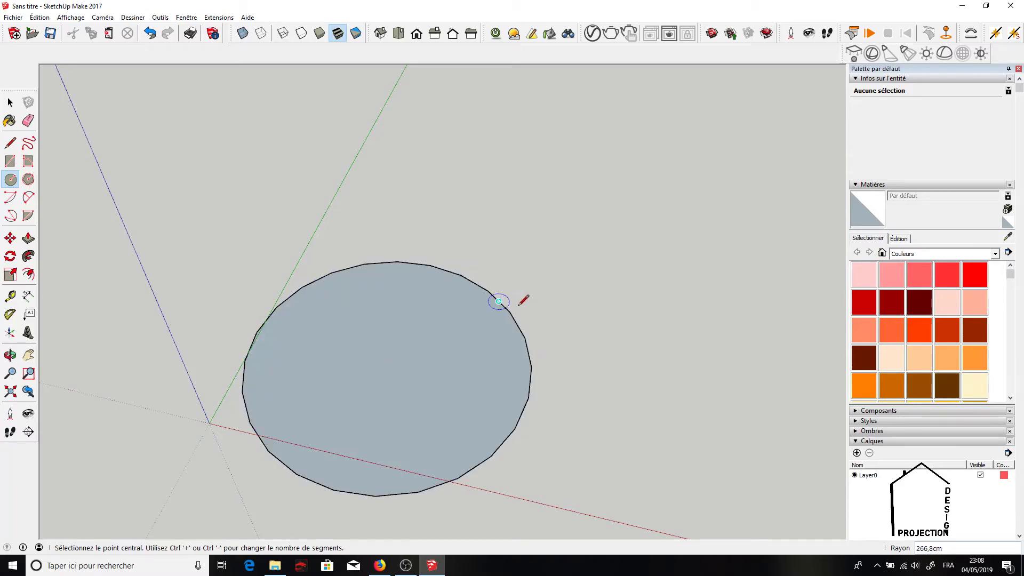
left_click(10, 355)
mouse_move(224, 368)
left_mouse_down()
mouse_move(444, 166)
mouse_move(446, 464)
mouse_move(165, 446)
mouse_move(240, 478)
mouse_move(354, 478)
mouse_move(140, 396)
left_mouse_up()
left_click(28, 354)
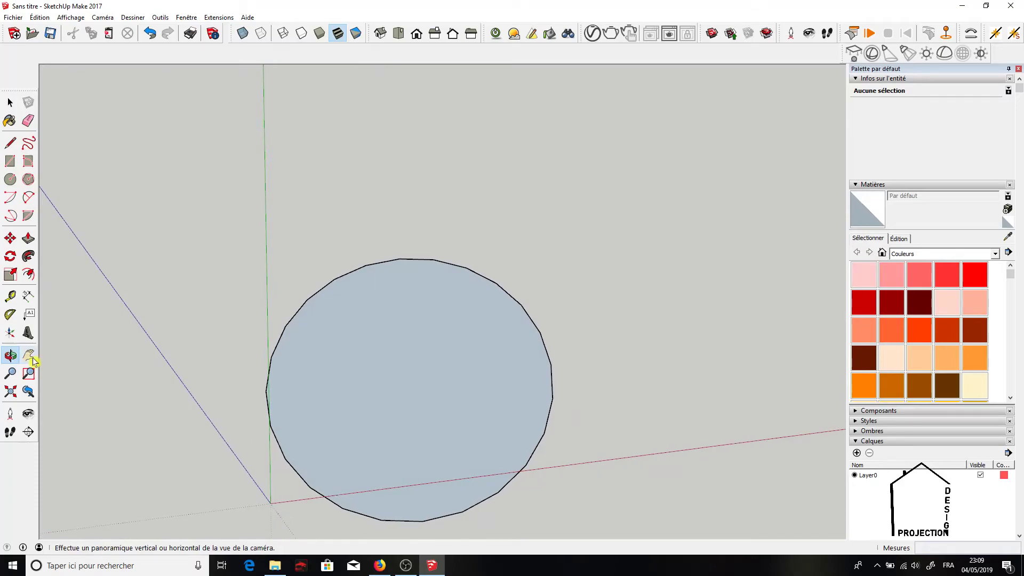
mouse_move(245, 434)
left_mouse_down()
mouse_move(205, 370)
mouse_move(124, 453)
left_mouse_up()
left_click(10, 102)
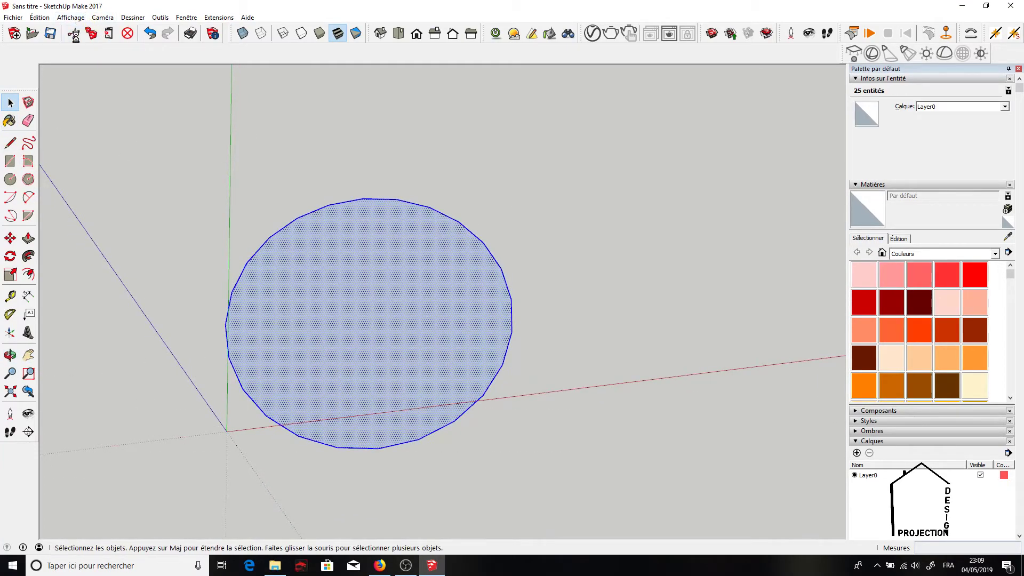
key("Delete")
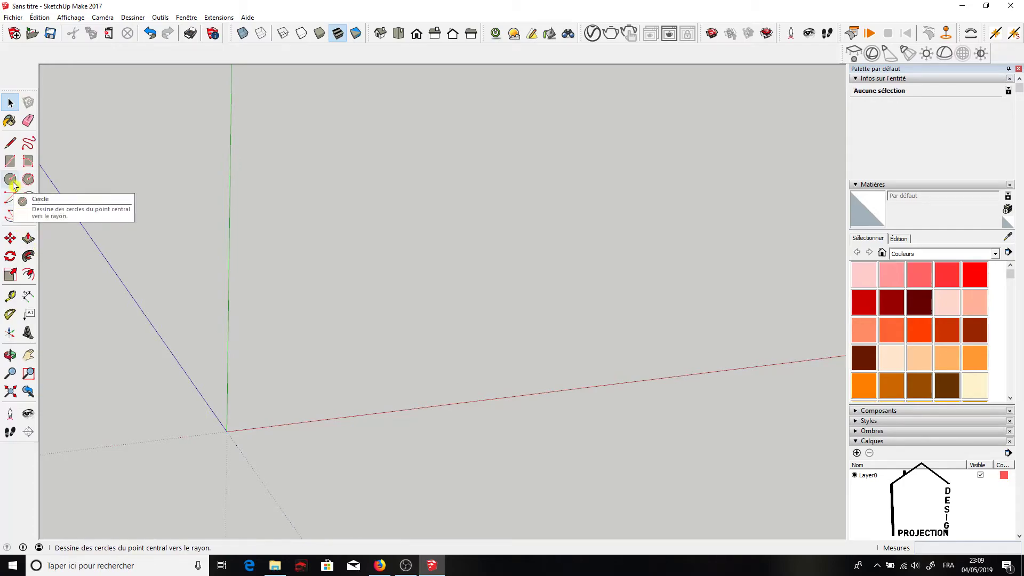
Step: Draw a filled circle with a radius of 50 on the ground plane
left_click(10, 180)
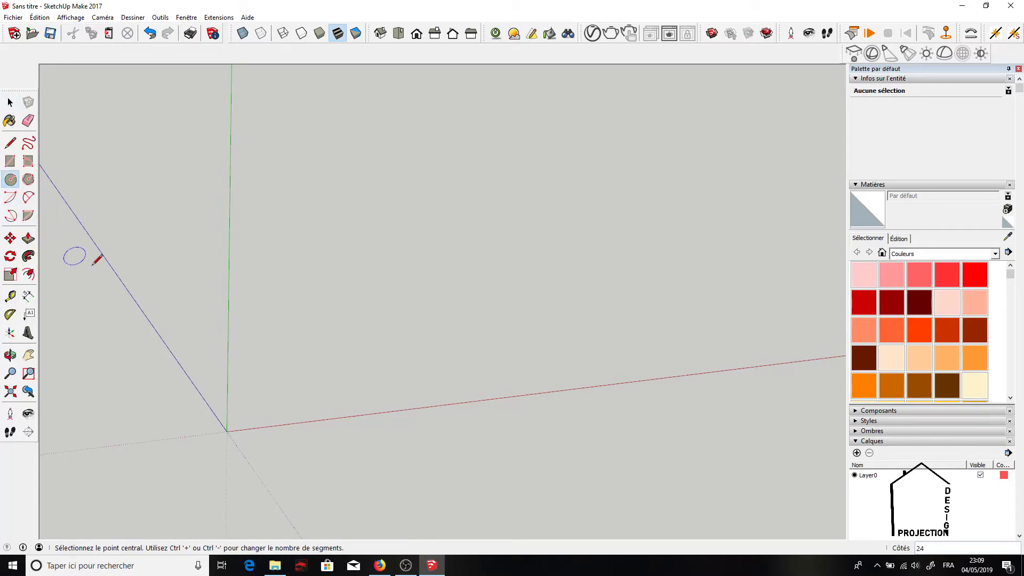
left_click(302, 355)
type("50")
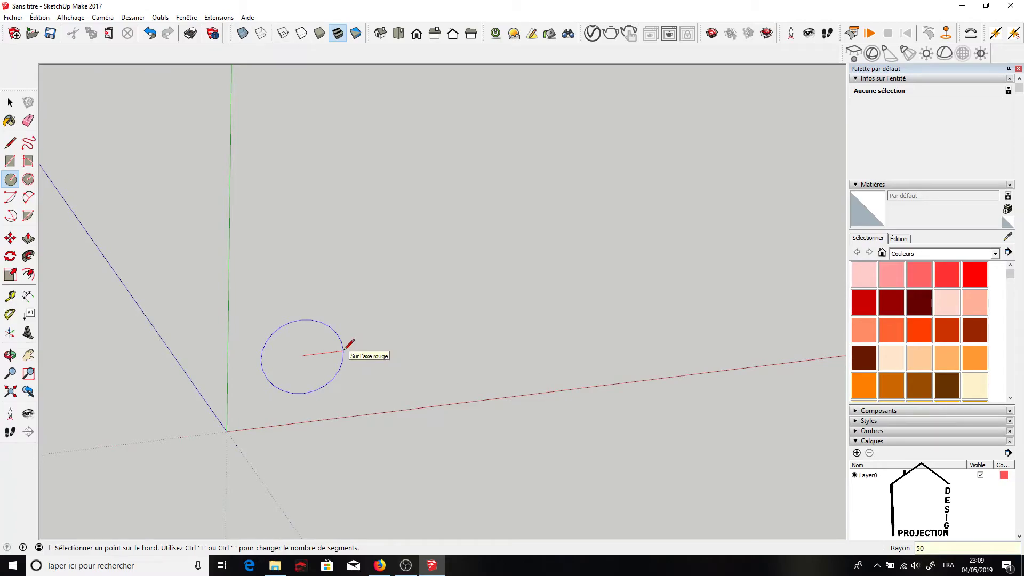
key("Return")
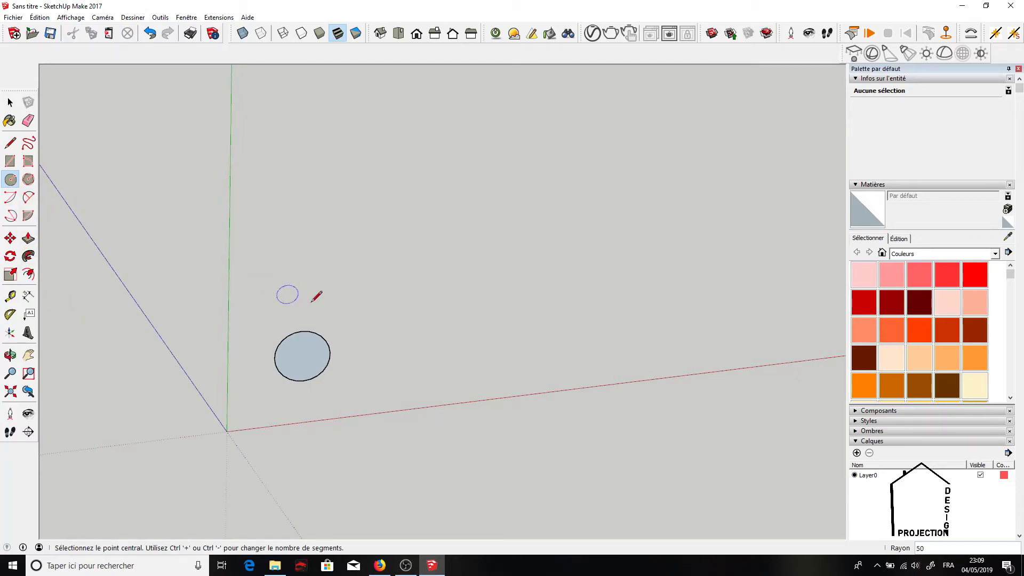
Step: Zoom in and pan the view to inspect the new 24-sided circle
scroll(243, 350, "up", 1)
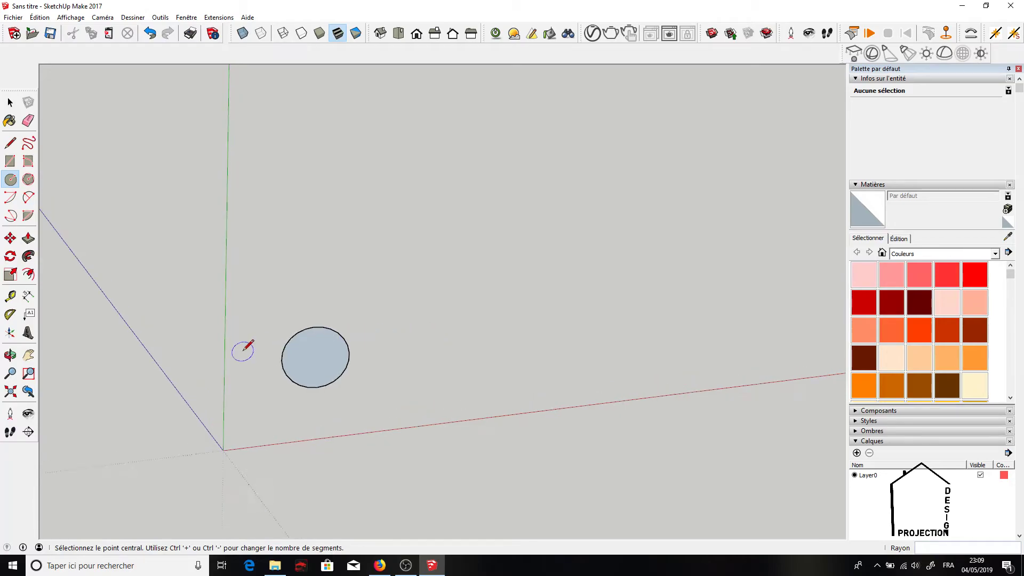
scroll(243, 350, "up", 1)
scroll(243, 351, "up", 3)
scroll(243, 351, "up", 2)
scroll(243, 351, "up", 2)
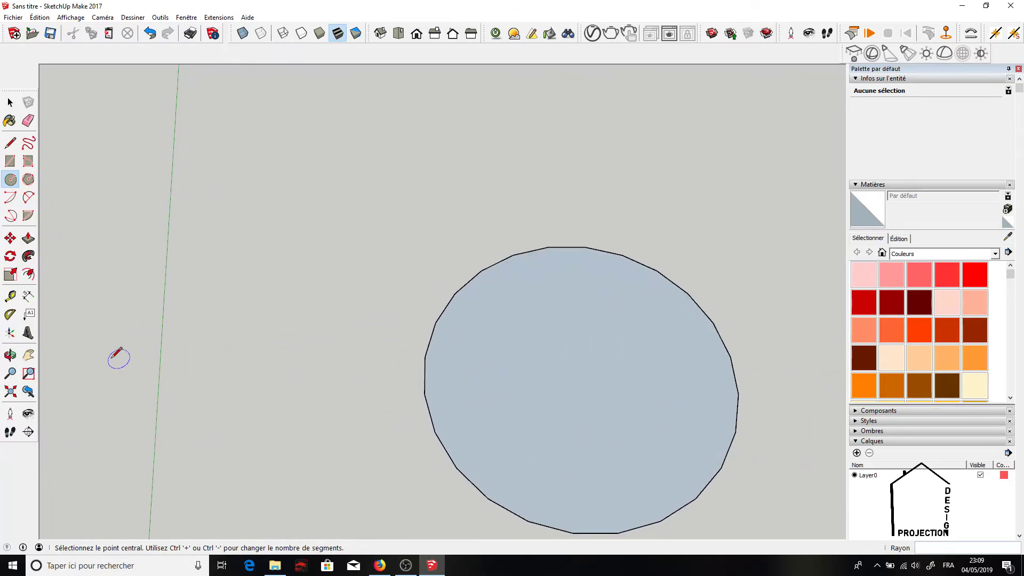
left_click(29, 355)
mouse_move(472, 350)
left_mouse_down()
mouse_move(385, 336)
mouse_move(437, 347)
mouse_move(404, 393)
mouse_move(434, 439)
mouse_move(548, 396)
mouse_move(505, 300)
mouse_move(469, 295)
mouse_move(481, 328)
left_mouse_up()
scroll(443, 347, "up", 2)
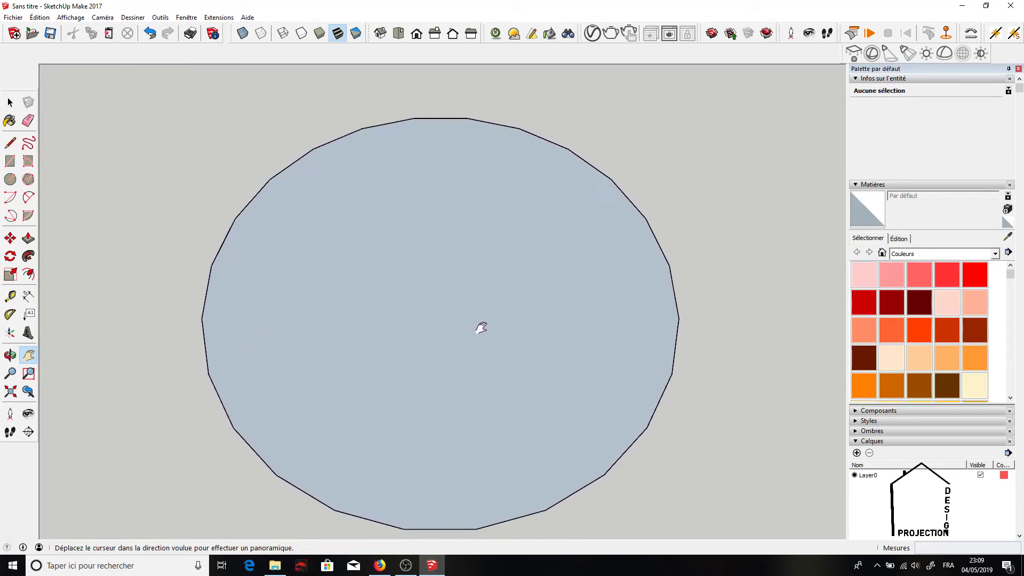
left_click(10, 179)
scroll(383, 366, "down", 2)
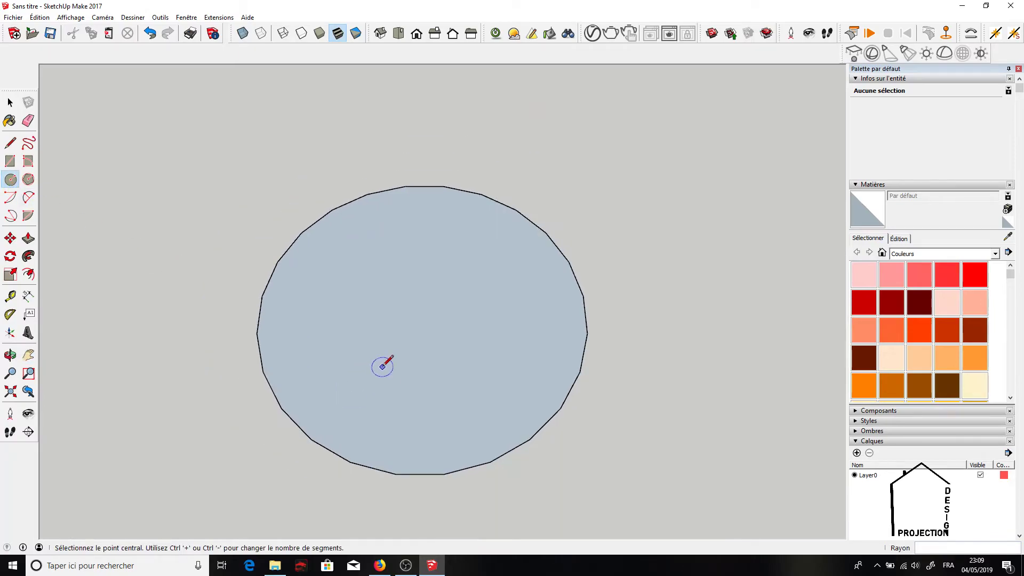
scroll(59, 232, "down", 1)
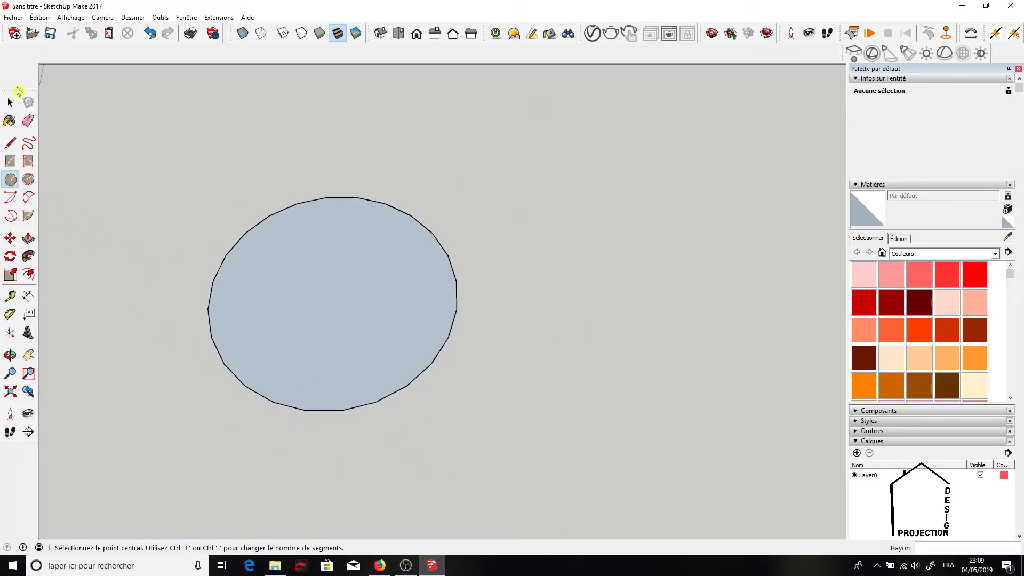
left_click(6, 181)
Step: Draw a second, smoother 100-sided circle to the right of the first
left_click(554, 395)
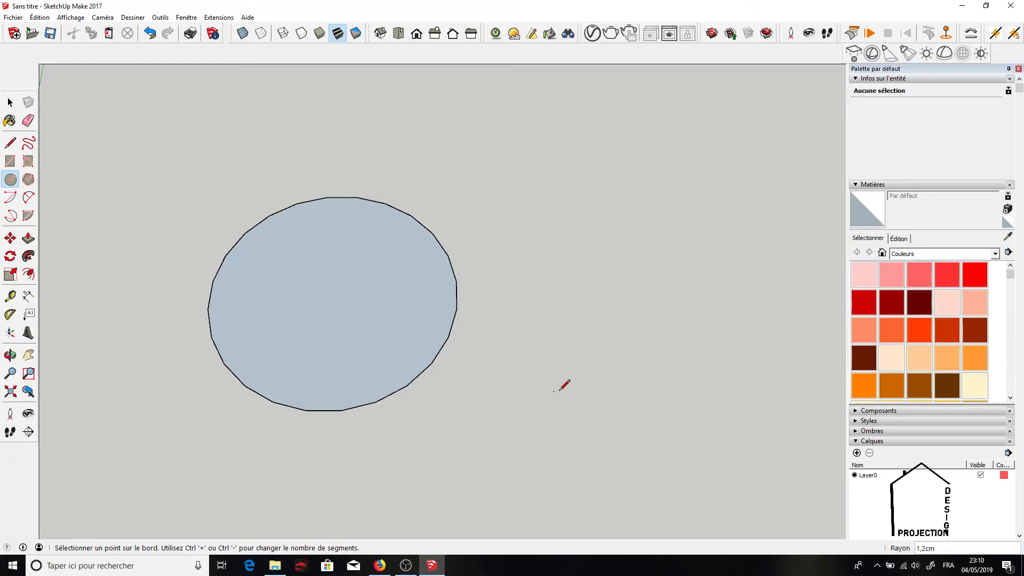
left_click(639, 408)
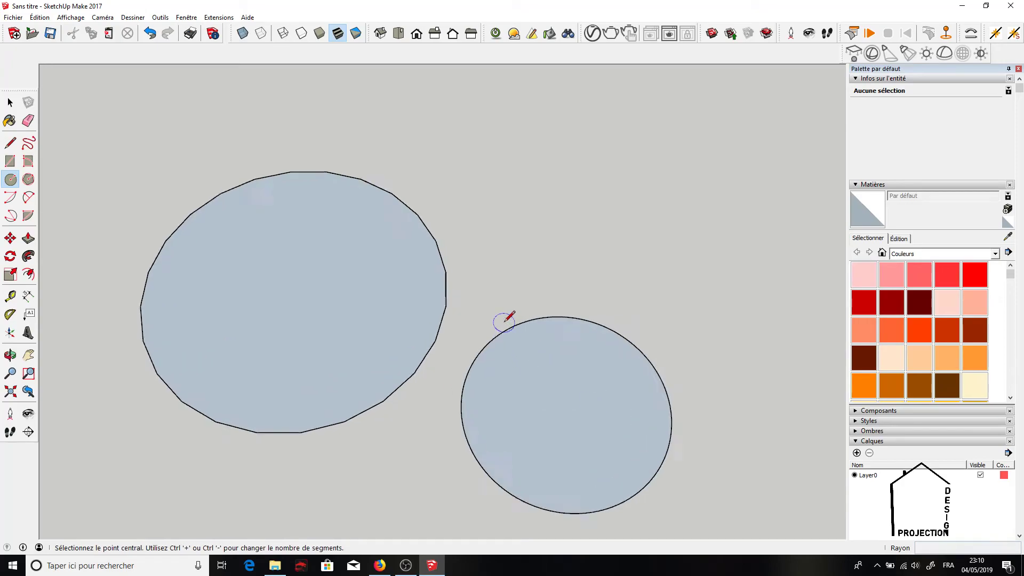
scroll(506, 321, "up", 3)
scroll(506, 322, "up", 2)
scroll(506, 321, "up", 2)
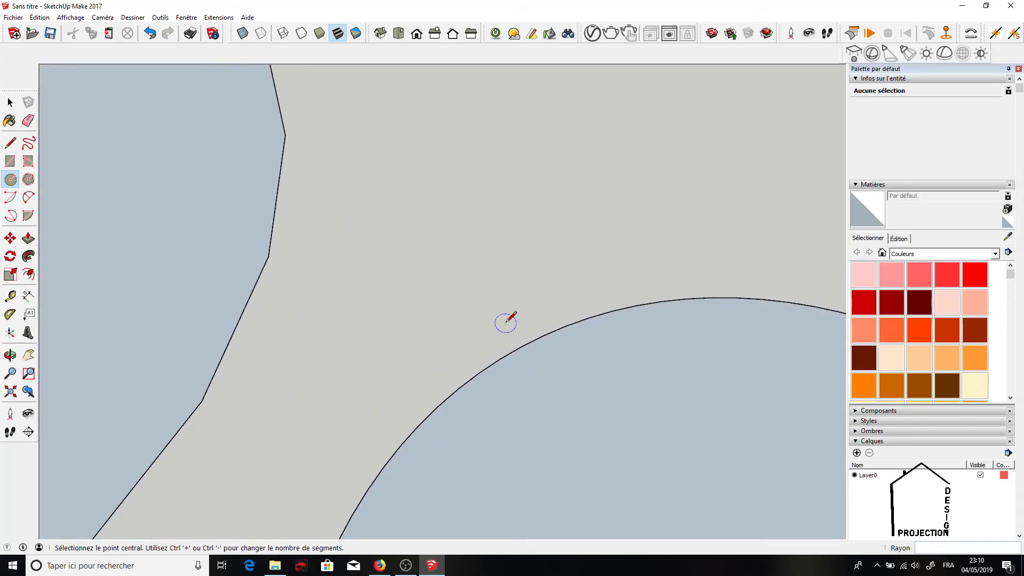
scroll(394, 430, "down", 1)
scroll(373, 445, "down", 2)
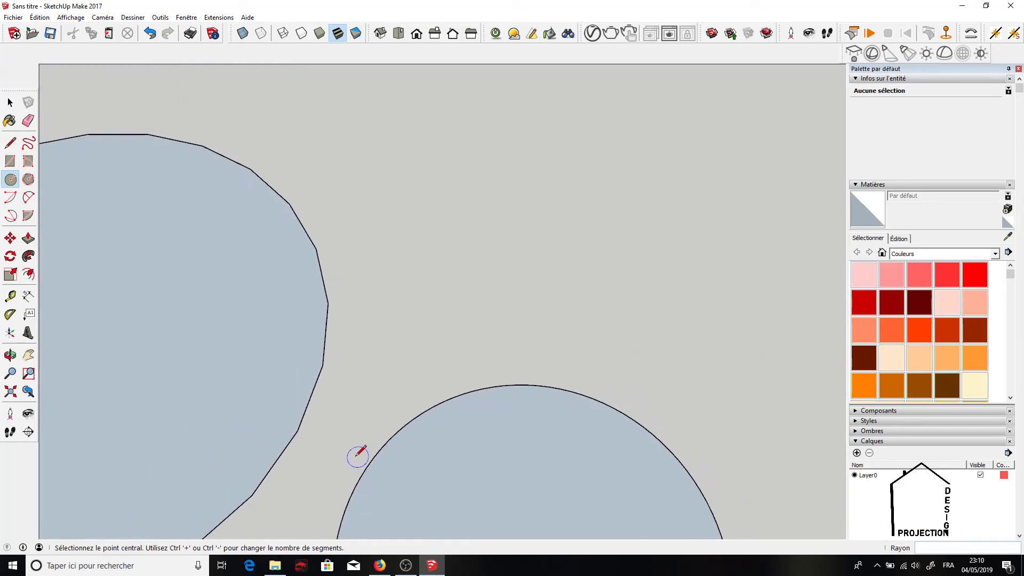
scroll(358, 454, "down", 1)
scroll(355, 451, "down", 2)
Step: Pan and zoom so both circles sit beside the red and green axes
left_click(29, 355)
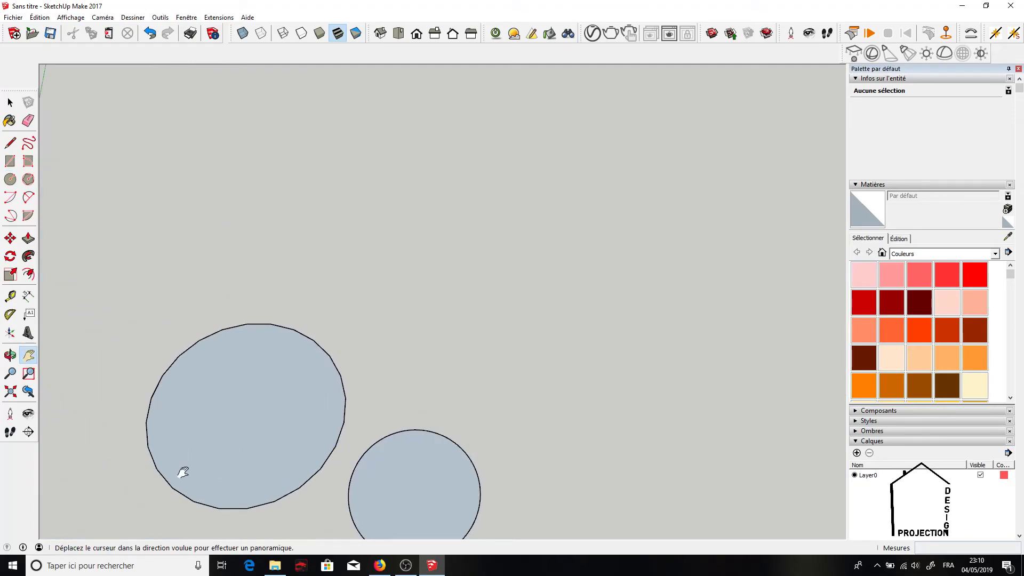
mouse_move(183, 473)
left_mouse_down()
mouse_move(210, 283)
mouse_move(226, 304)
mouse_move(240, 372)
left_mouse_up()
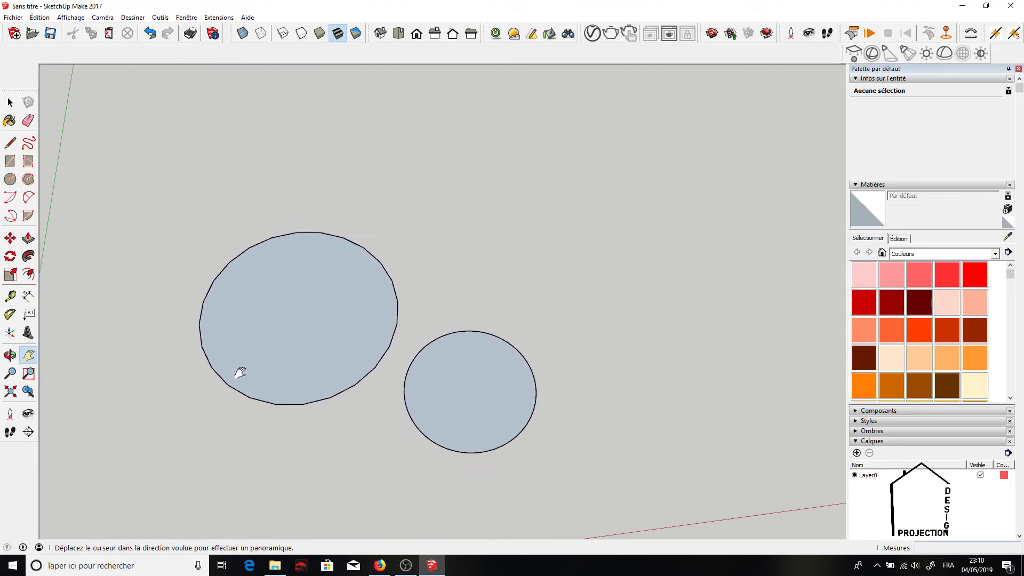
scroll(516, 337, "up", 1)
scroll(489, 336, "up", 1)
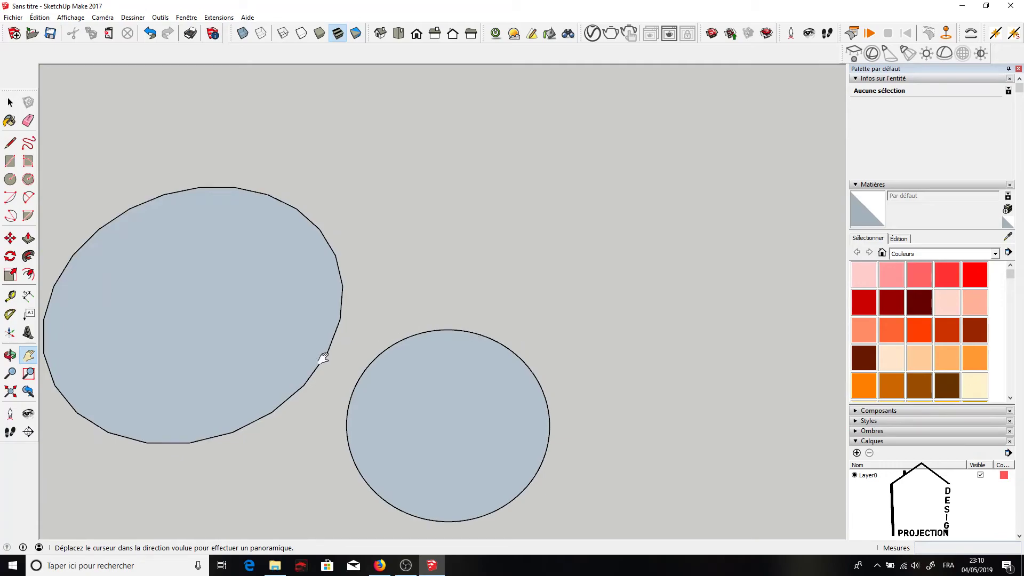
scroll(414, 483, "up", 1)
scroll(414, 474, "down", 2)
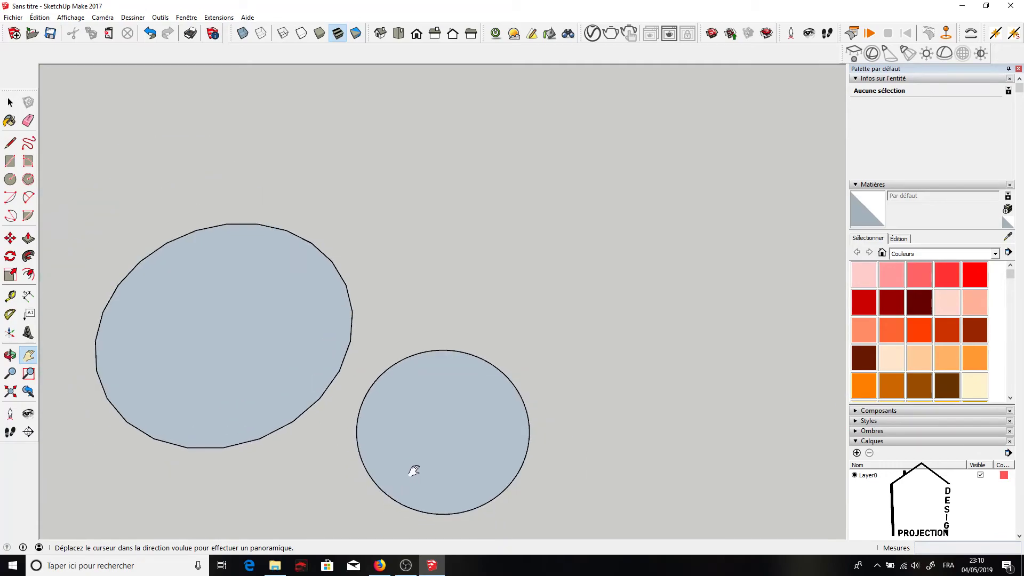
scroll(414, 471, "up", 1)
scroll(395, 459, "down", 1)
scroll(360, 448, "down", 1)
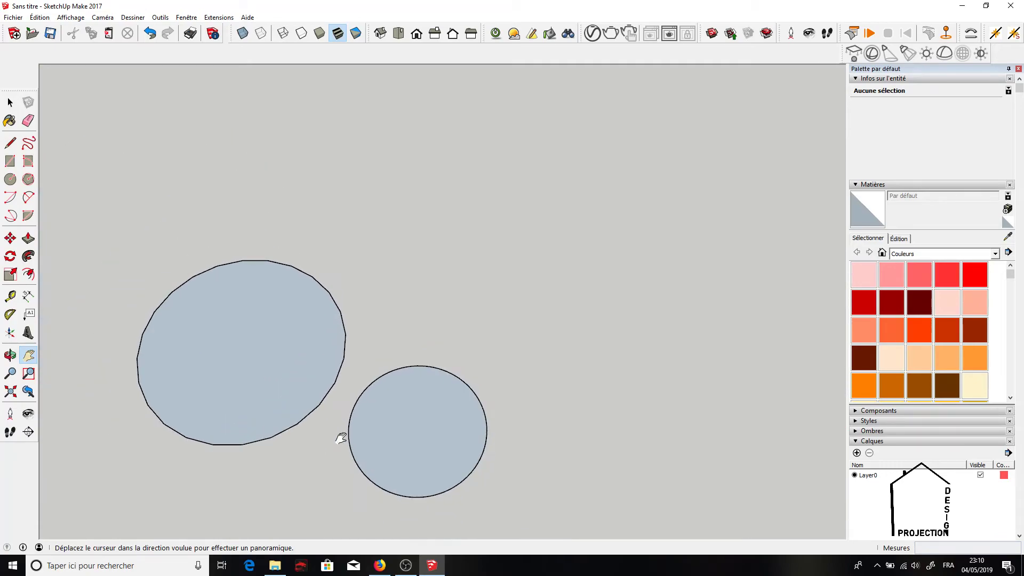
scroll(223, 358, "up", 1)
scroll(222, 358, "down", 1)
scroll(222, 358, "down", 1)
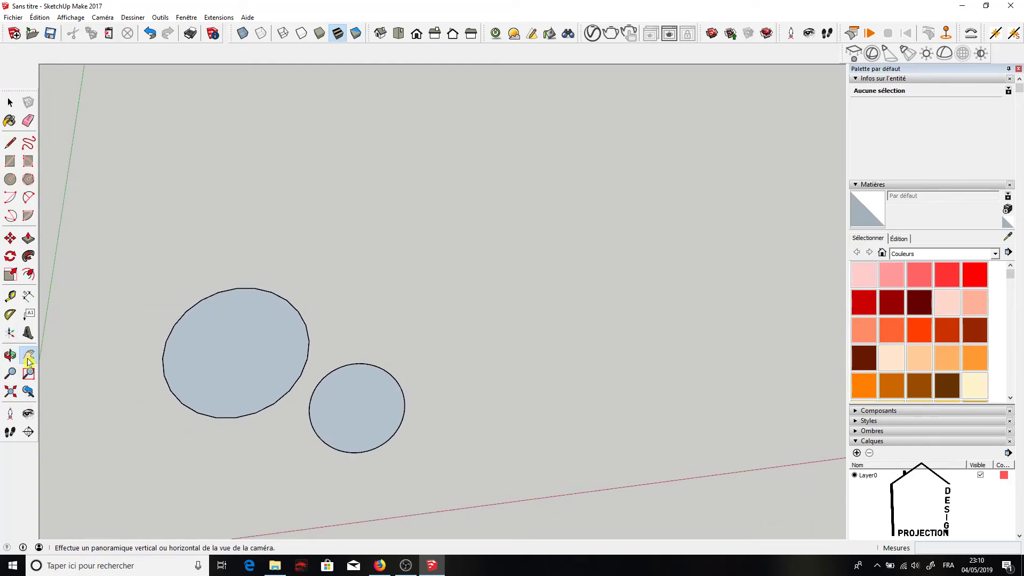
left_click_drag(169, 410, 217, 448)
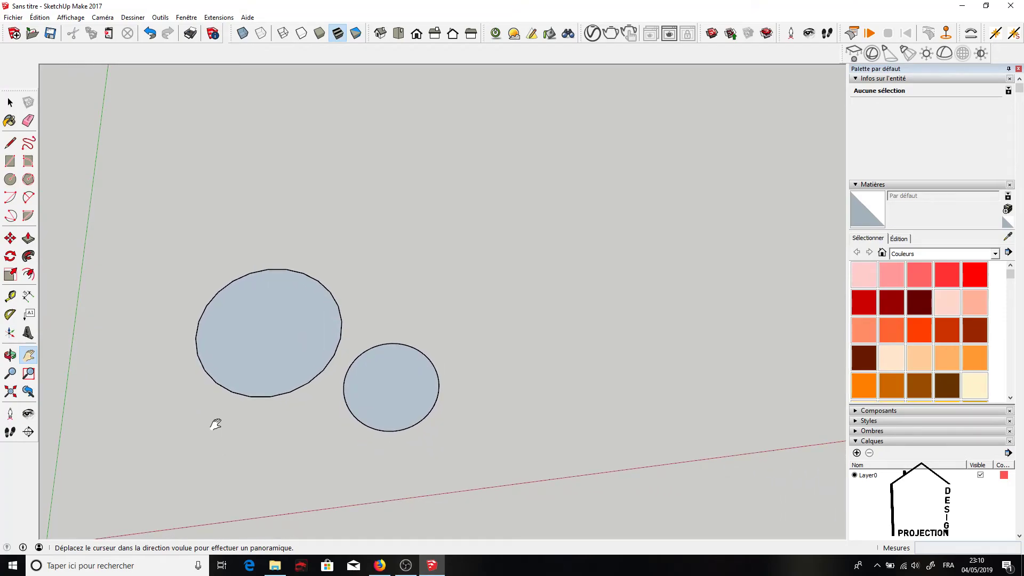
left_click_drag(216, 424, 240, 453)
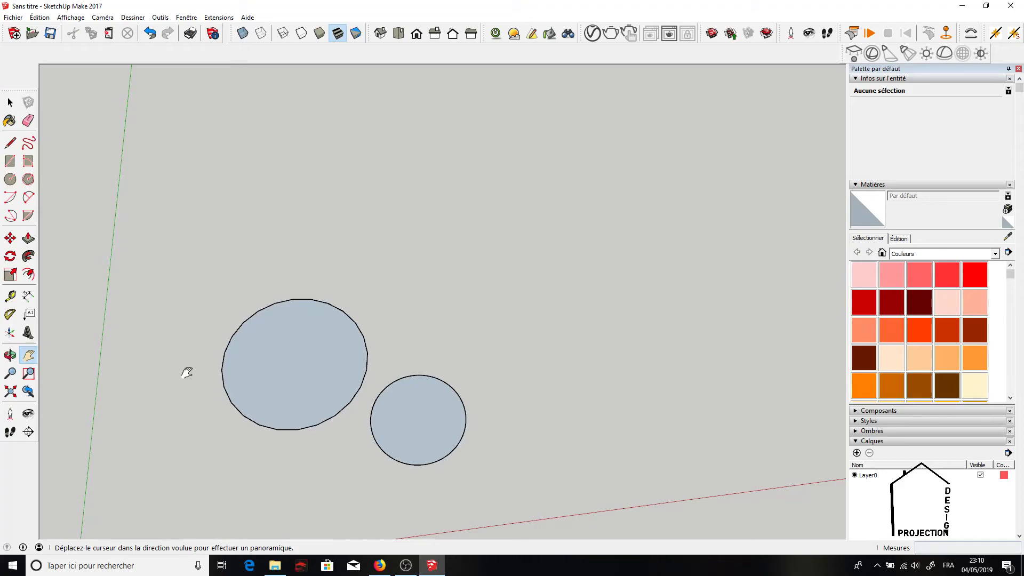
Step: Orbit the view down to a low angle and back to inspect the circles
left_click(10, 354)
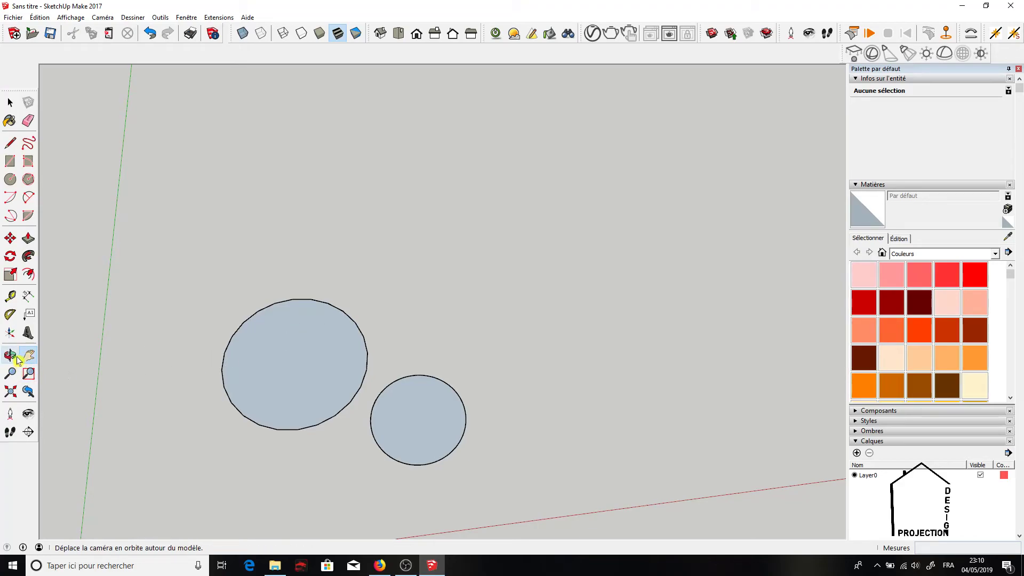
mouse_move(276, 512)
left_mouse_down()
mouse_move(327, 277)
mouse_move(574, 181)
mouse_move(537, 133)
mouse_move(251, 421)
mouse_move(192, 448)
mouse_move(199, 473)
mouse_move(258, 478)
mouse_move(260, 516)
mouse_move(247, 489)
mouse_move(291, 389)
left_mouse_up()
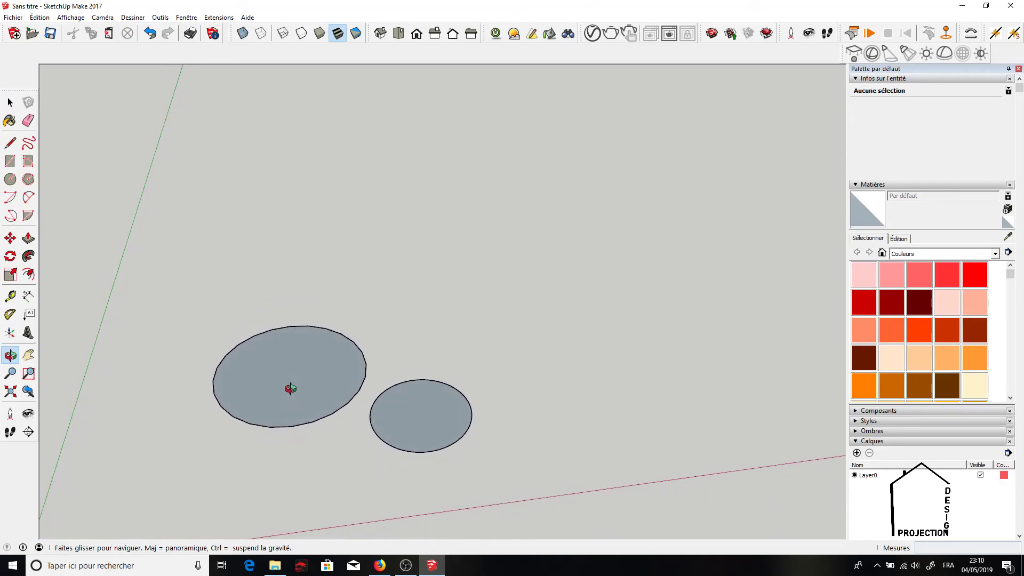
mouse_move(331, 389)
left_mouse_down()
mouse_move(287, 453)
mouse_move(299, 479)
left_mouse_up()
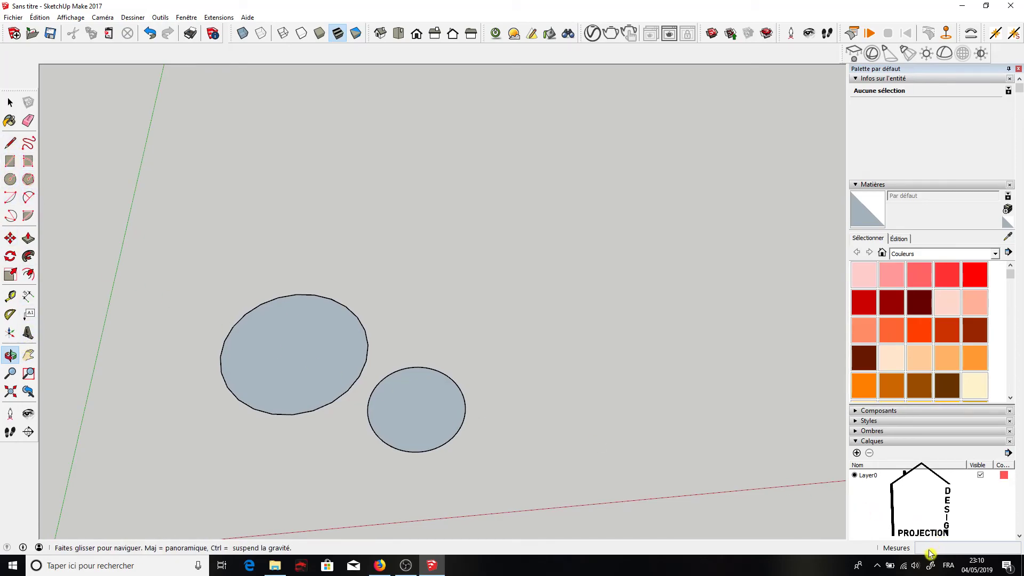
Step: Adjust the Circle tool's side count, then select everything and delete both circles
left_click(10, 179)
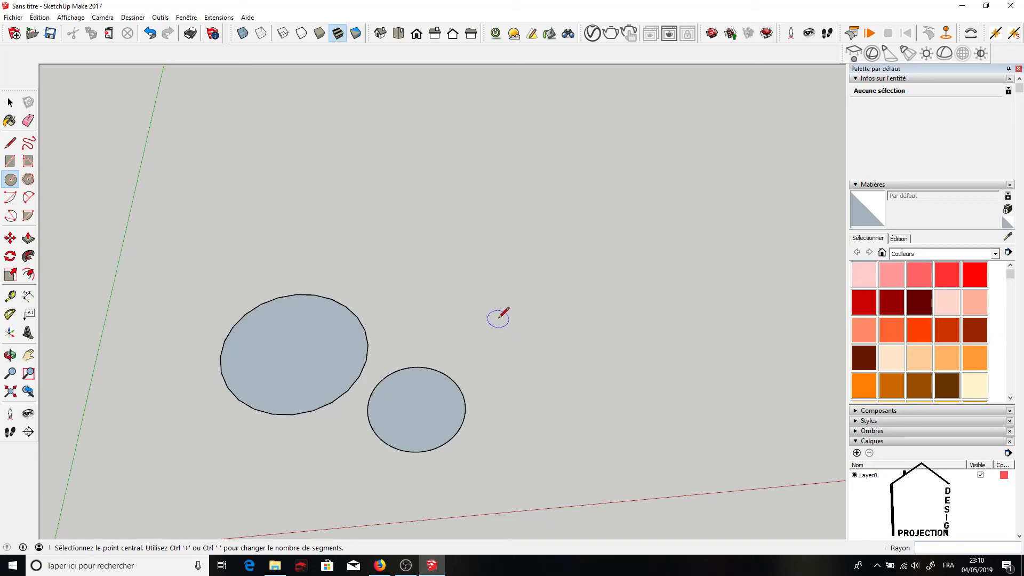
left_click(10, 179)
type("24")
left_click(10, 102)
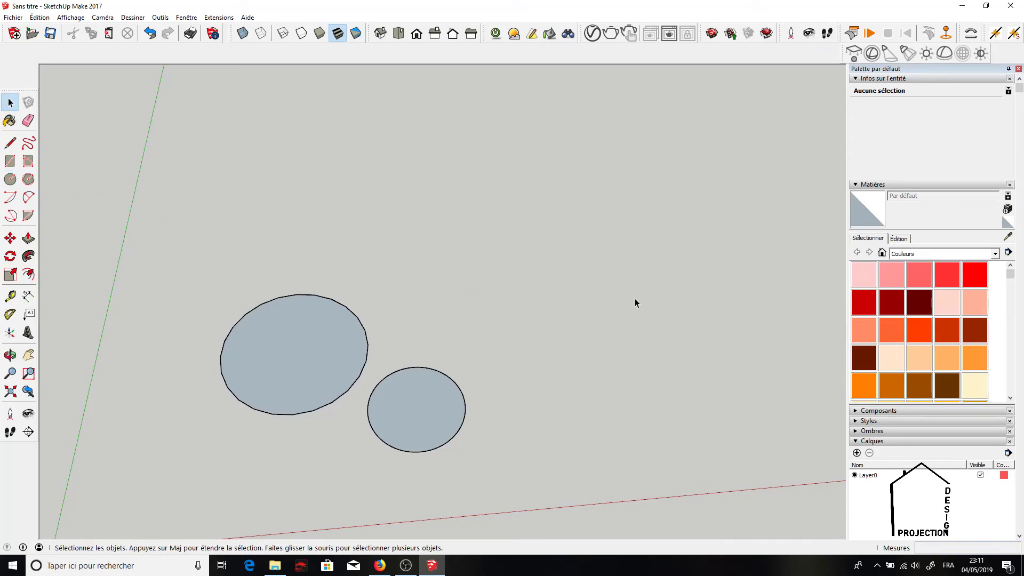
key("ctrl+a")
key("Delete")
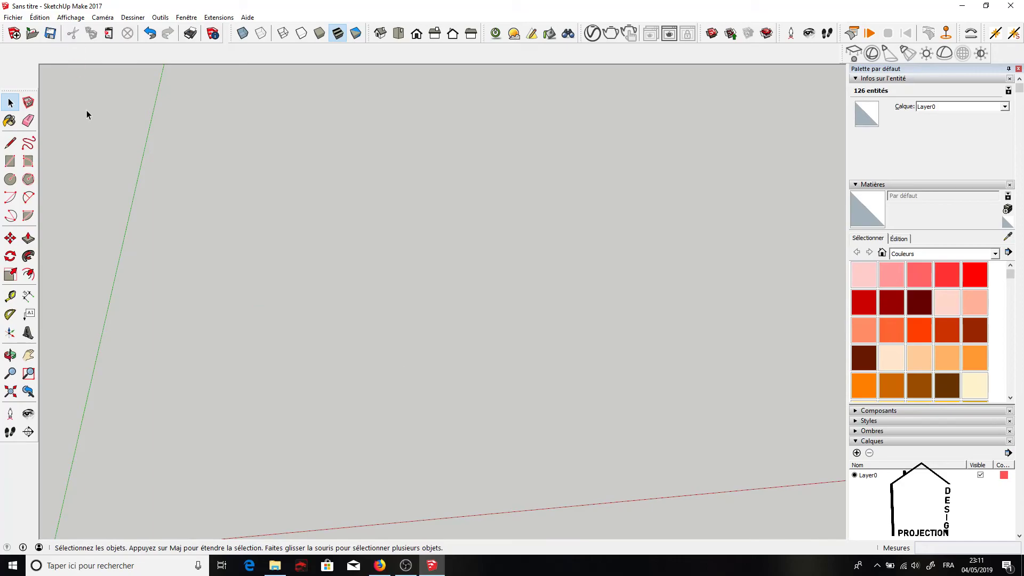
Step: Draw a filled hexagon on the ground by picking its centre and an edge point
left_click(29, 180)
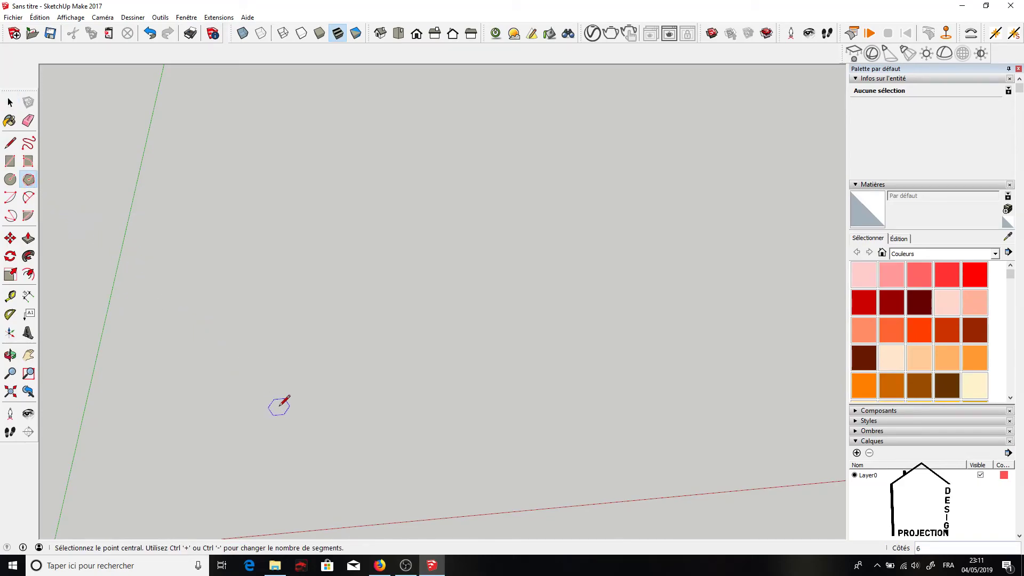
left_click(279, 406)
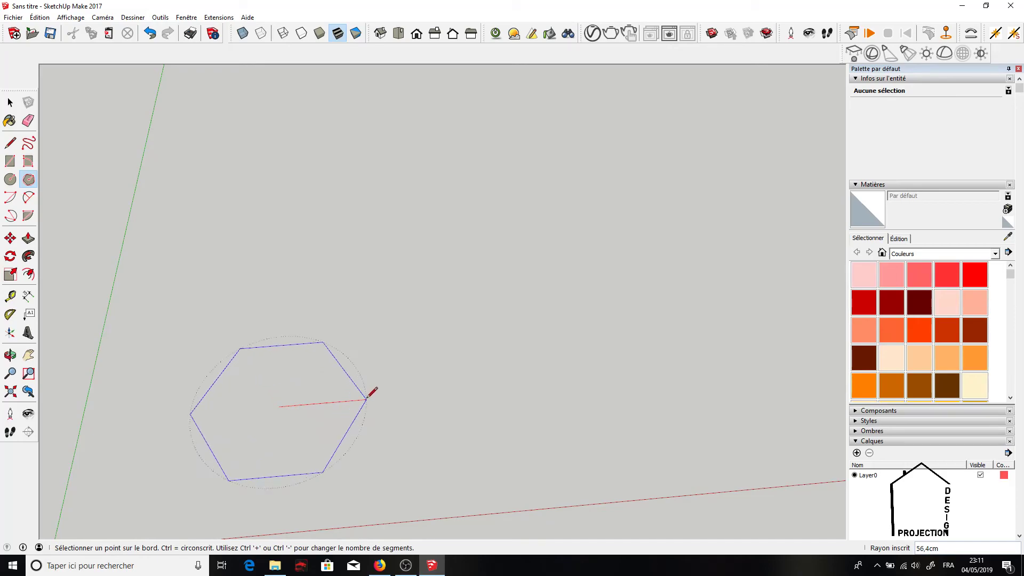
left_click(379, 404)
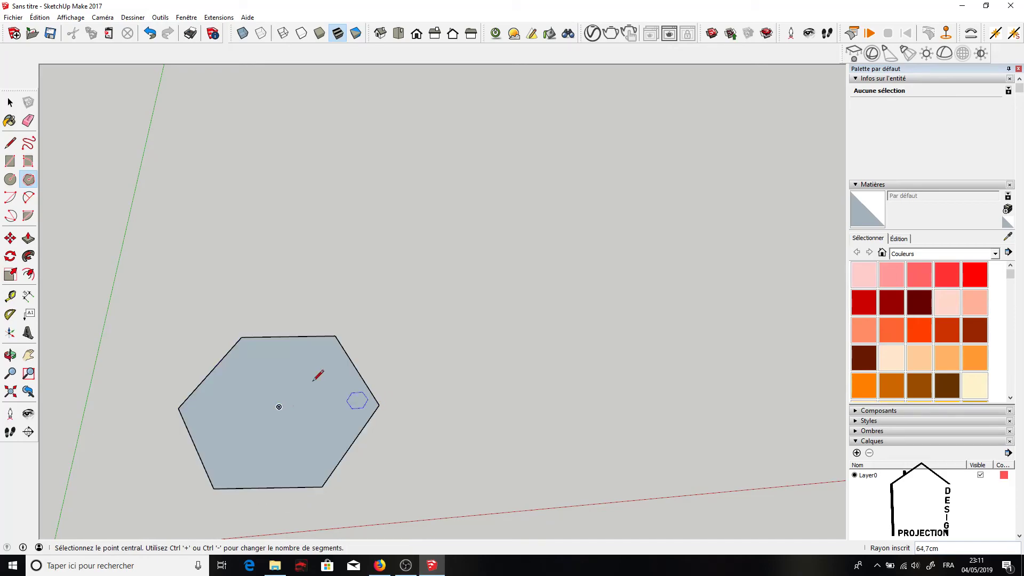
Step: Draw a second hexagon to the right of the first with a 50 cm radius
left_click(28, 179)
left_click(475, 392)
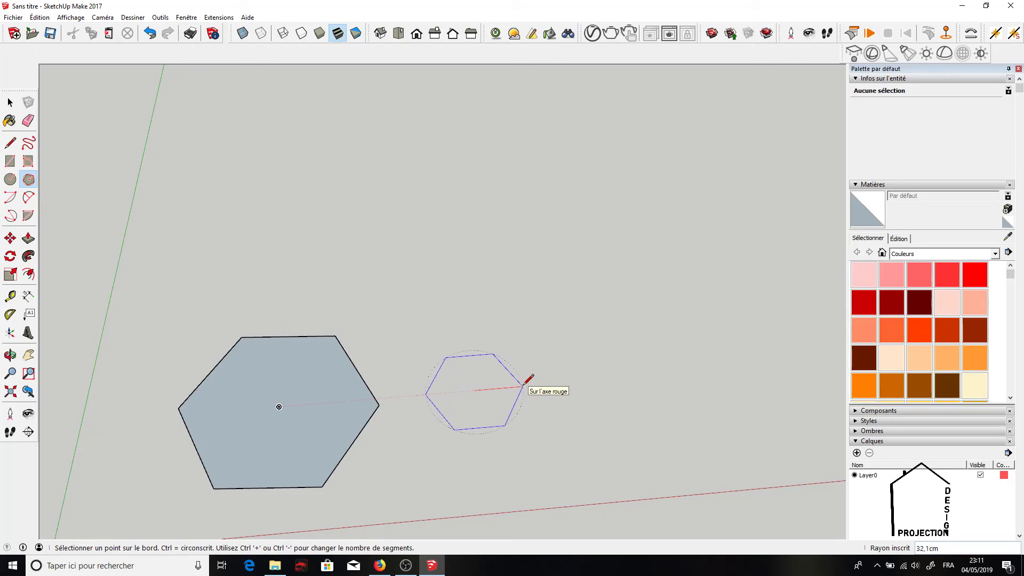
type("50")
key("Return")
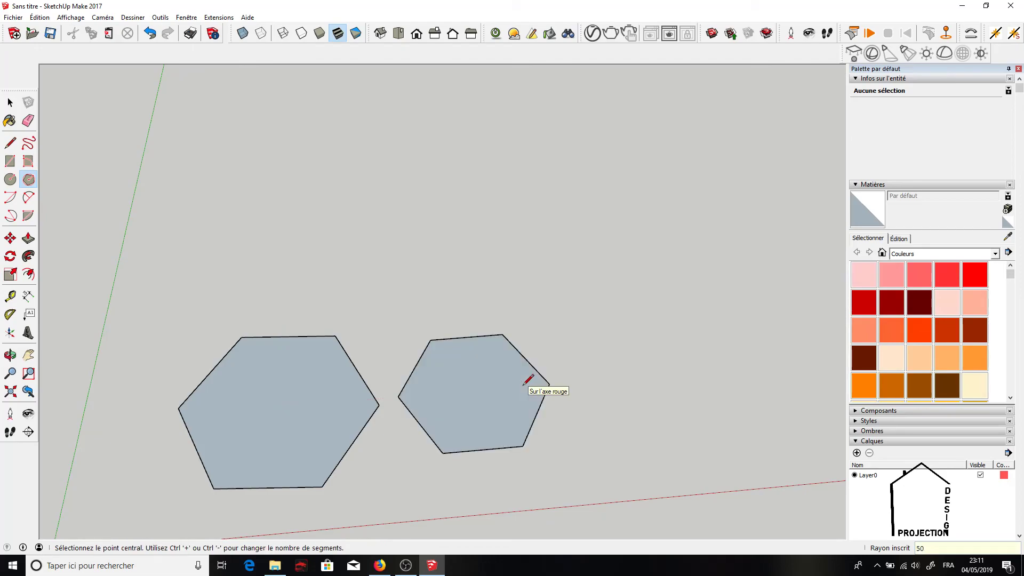
left_click(28, 180)
type("12")
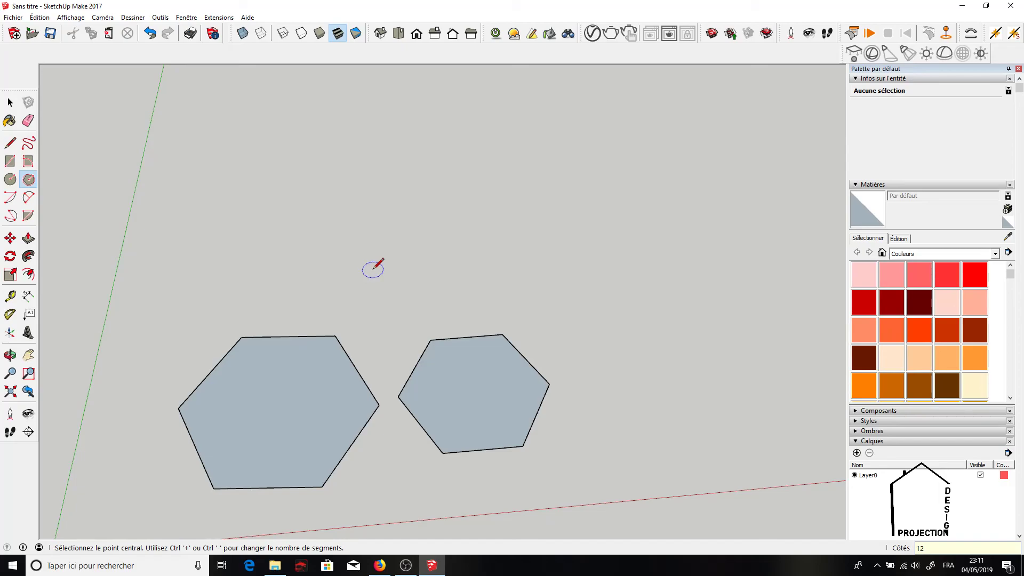
Step: Draw two 12-sided polygons of 50 cm radius side by side above the hexagons
left_click(373, 270)
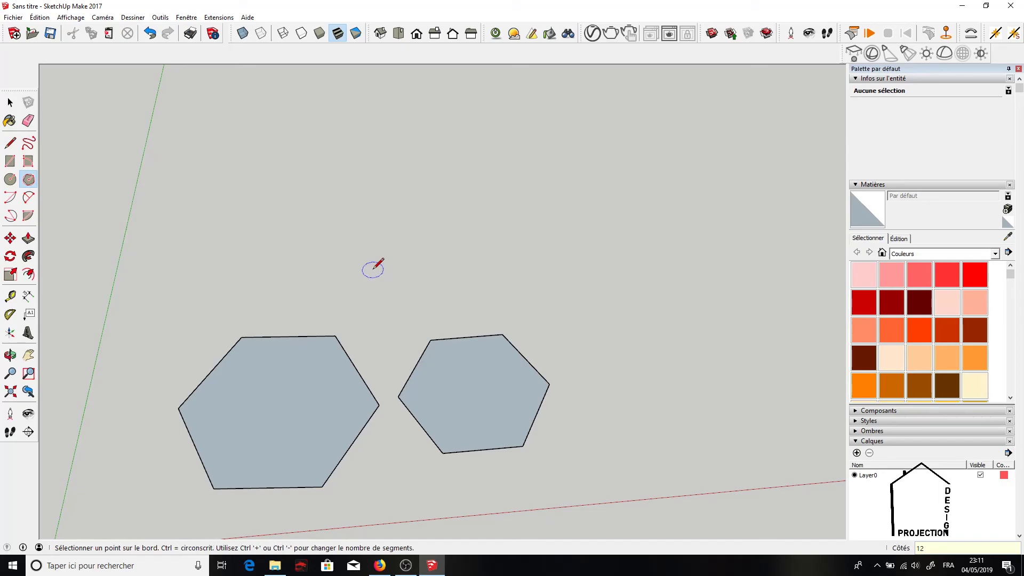
left_click(439, 279)
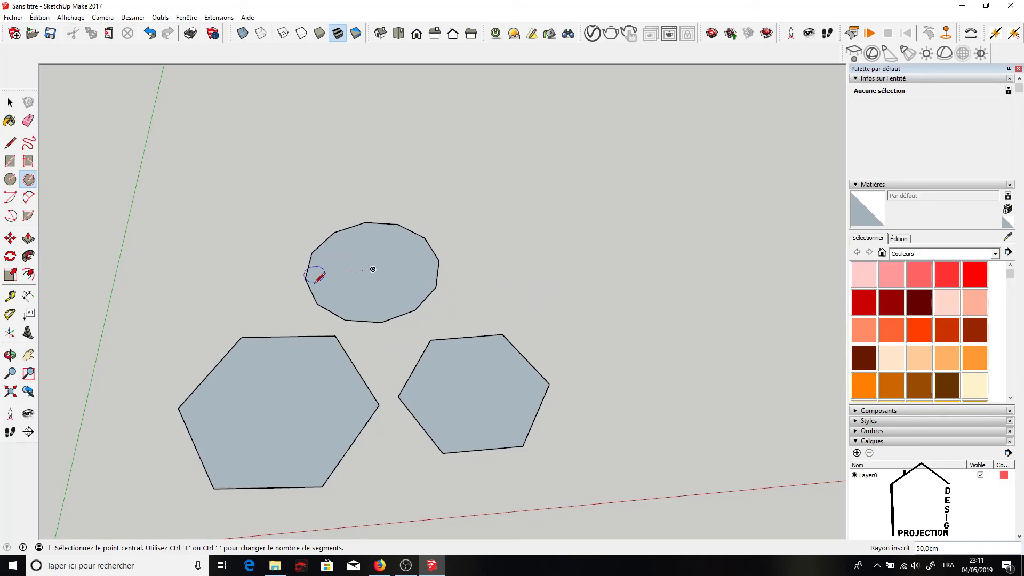
left_click(24, 182)
left_click(528, 285)
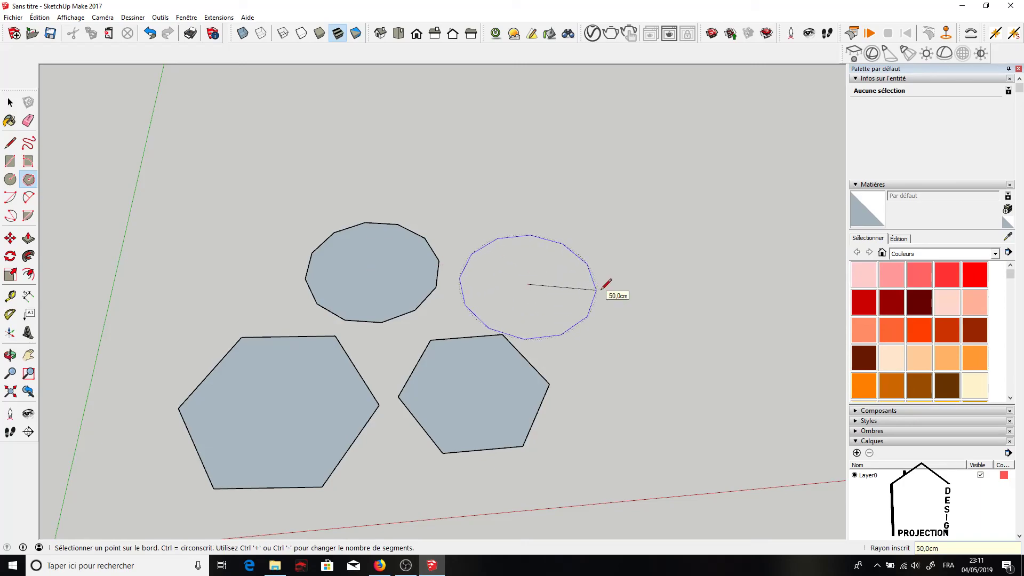
left_click(596, 291)
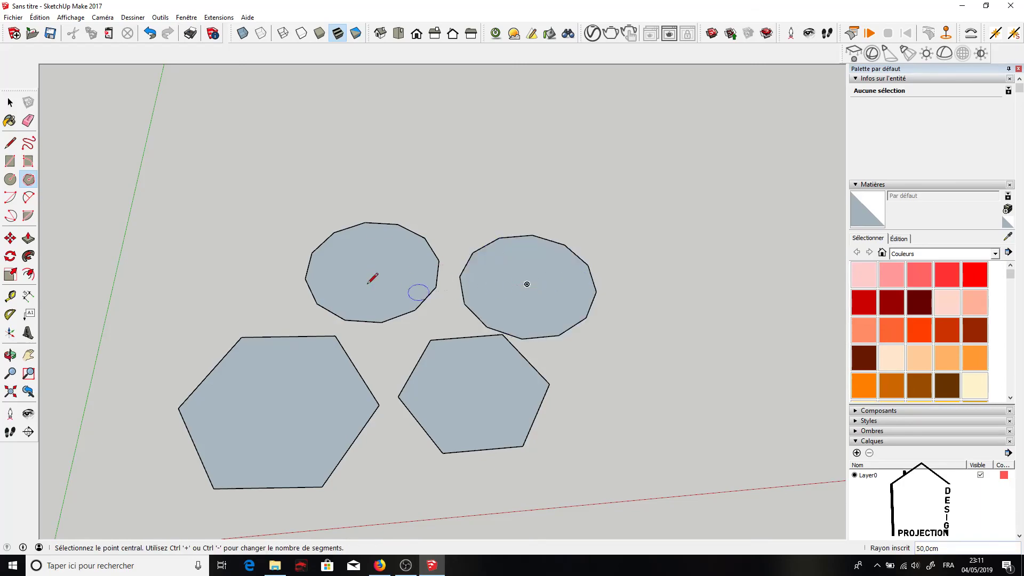
Step: Add a small 33.7 cm hexagon at the upper left
left_click(29, 180)
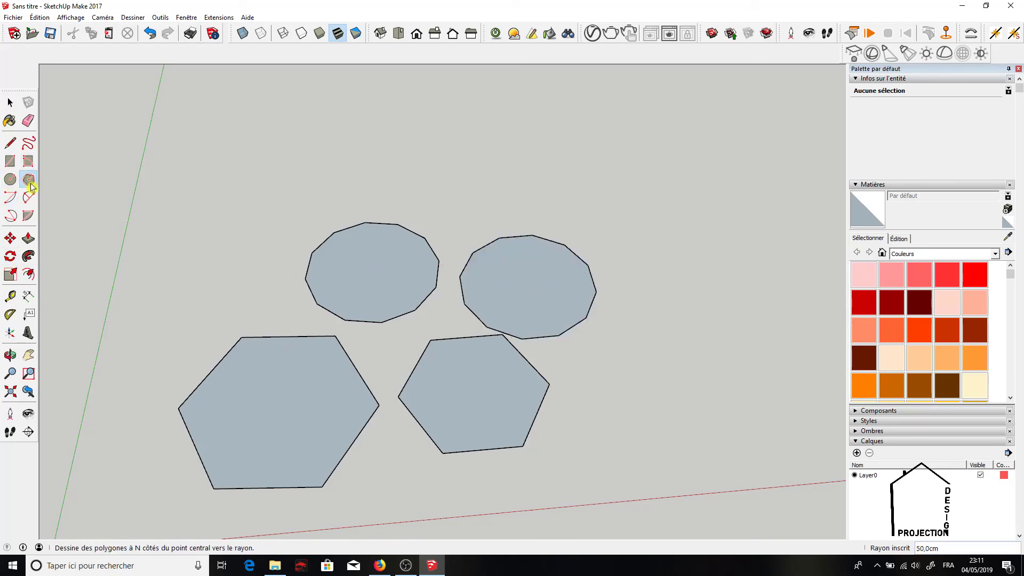
left_click(241, 264)
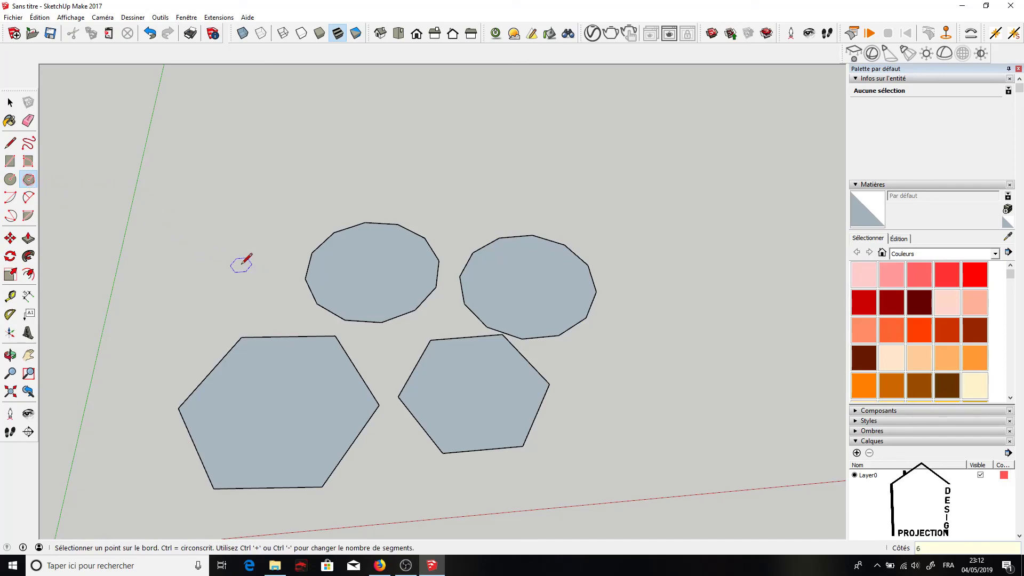
left_click(273, 238)
left_click(10, 103)
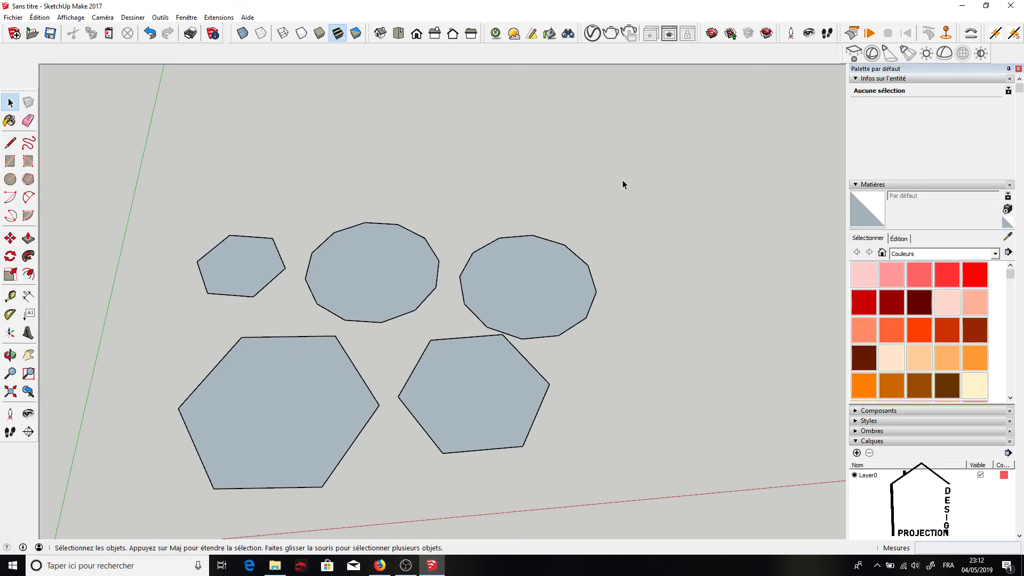
Step: Select both hexagons, both 12-sided polygons and the small hexagon with one crossing window
left_click_drag(622, 180, 345, 333)
left_click_drag(161, 494, 139, 520)
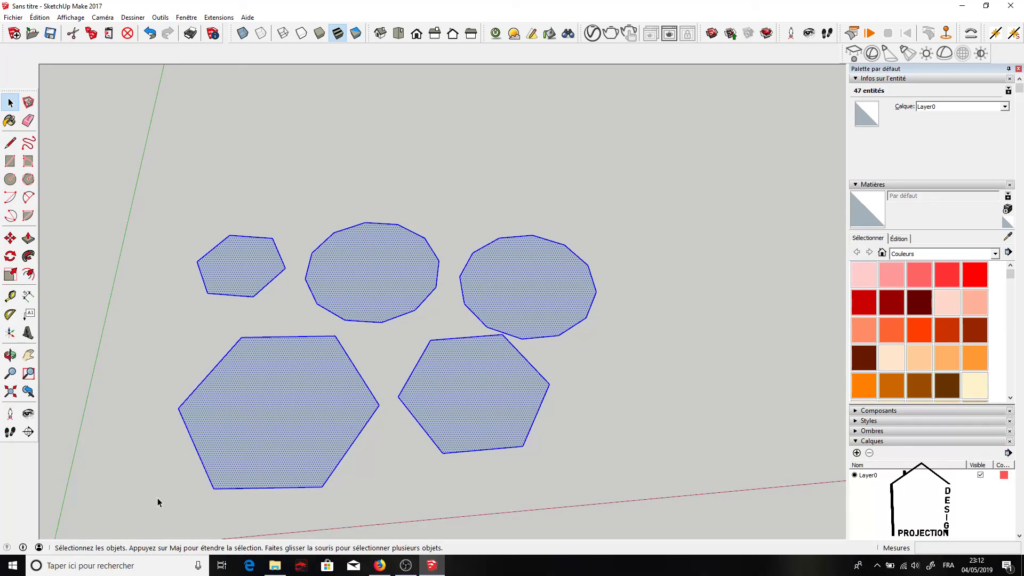